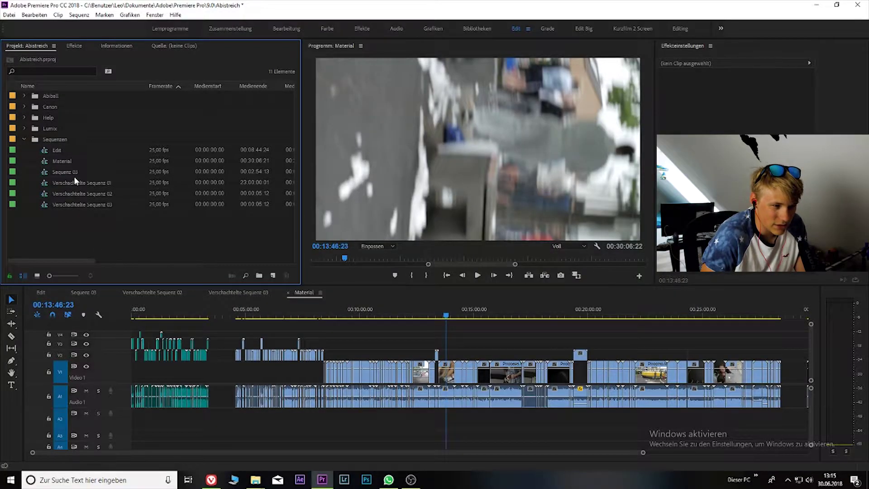
- Collapse Sequenzen and briefly look inside the Canon and Lumix folders
click(26, 138)
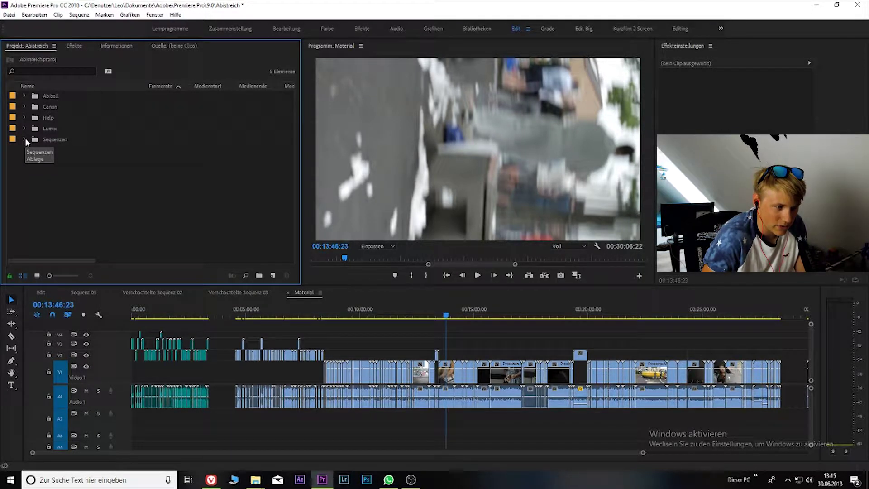
click(24, 107)
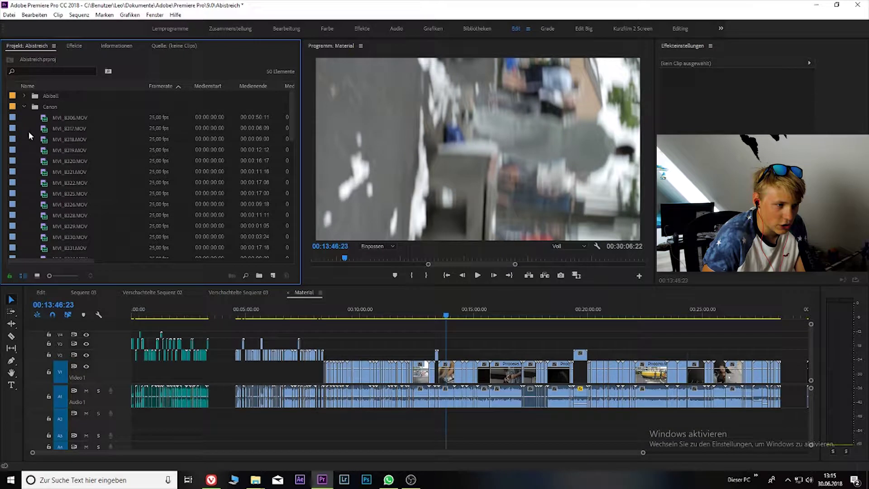
click(24, 107)
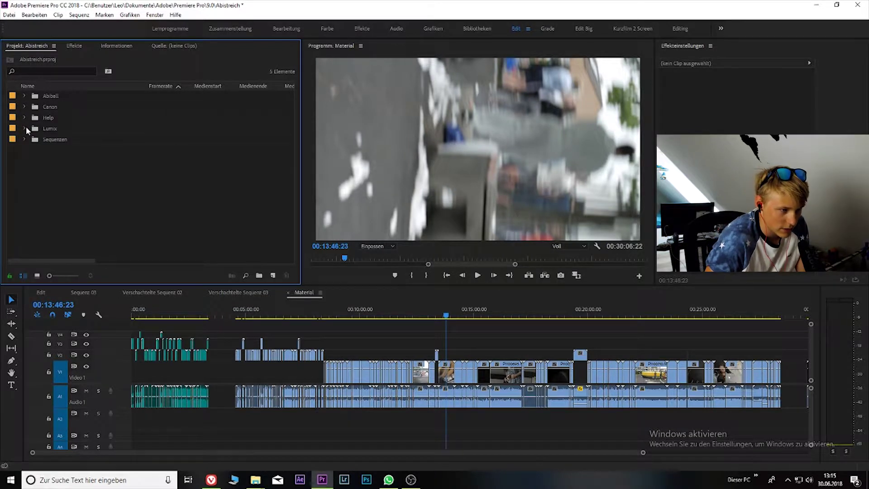
click(24, 128)
click(24, 128)
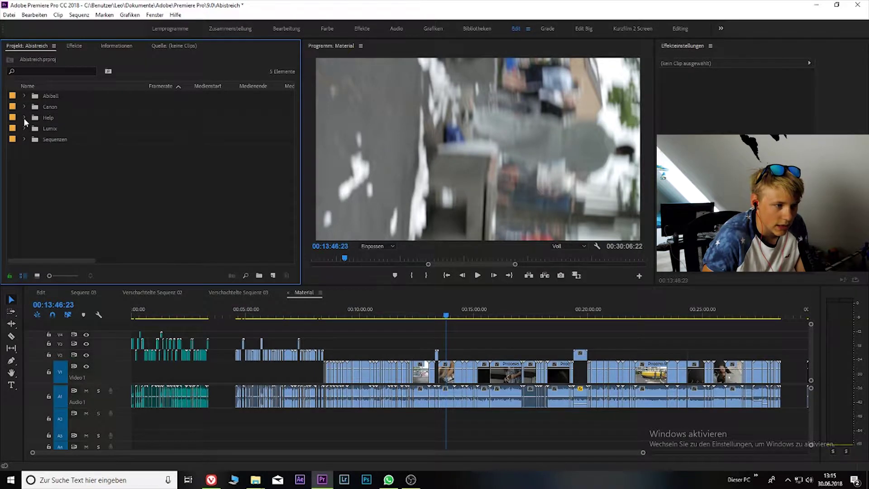
- Check the Help folder's Spektrem - Shine .mp3, then review and collapse Sequenzen
click(24, 118)
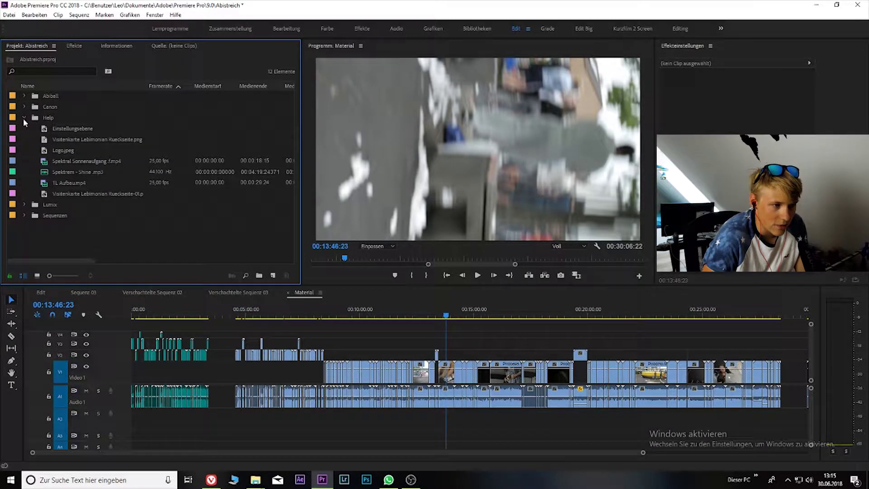
click(71, 170)
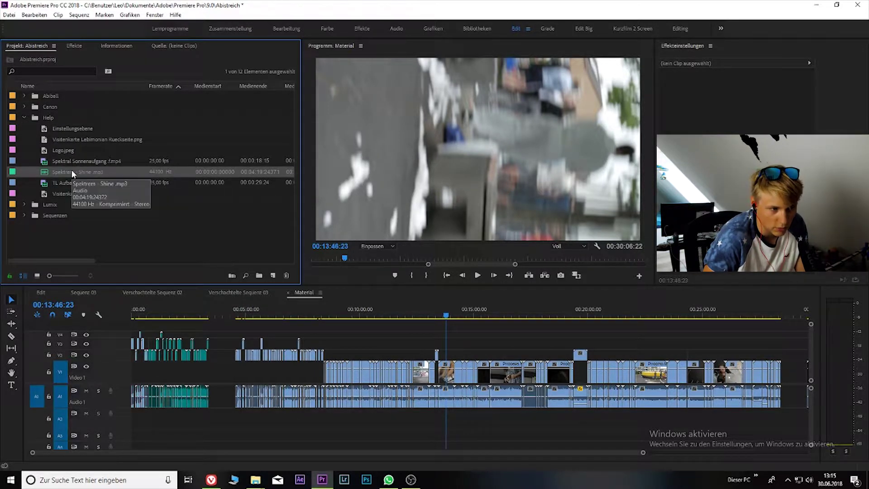
click(24, 117)
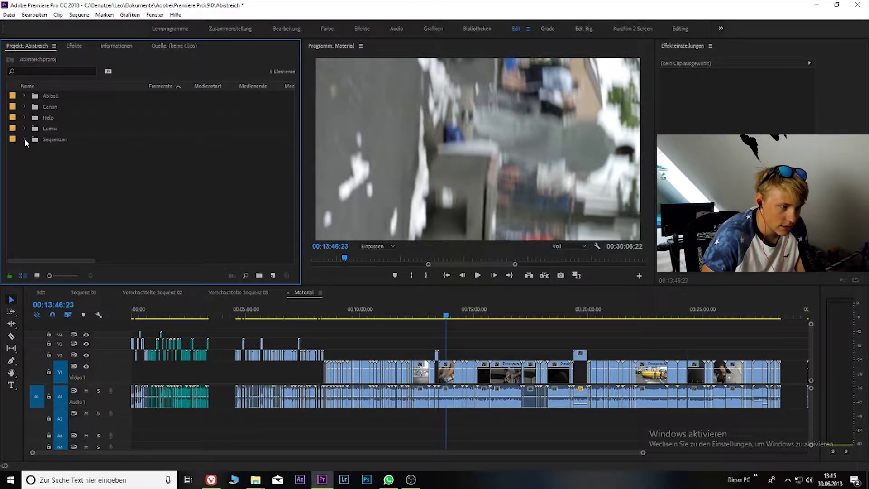
click(25, 139)
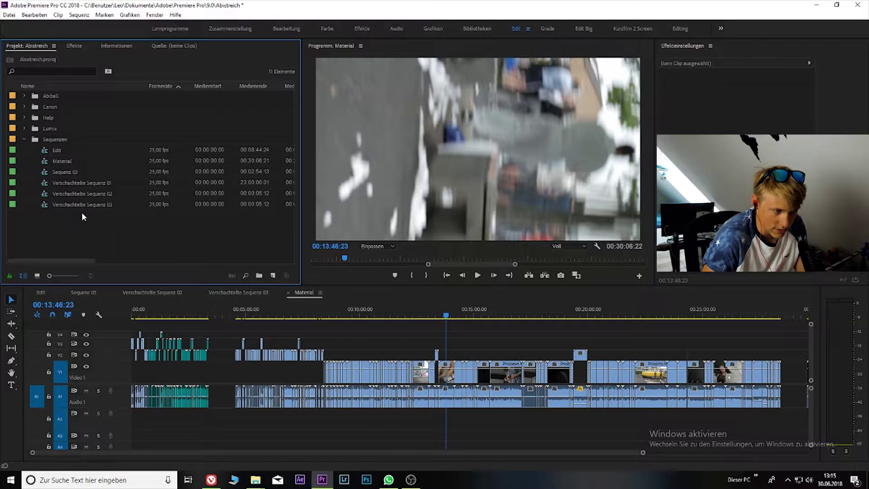
click(24, 140)
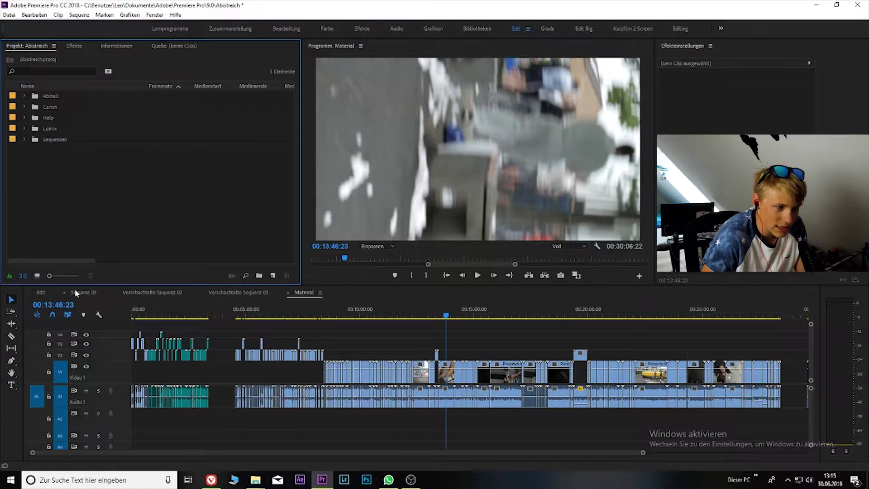
- Glance at Sequenz 03 and both nested sequences, then briefly play the Material sequence
click(76, 293)
click(181, 293)
click(238, 292)
click(304, 292)
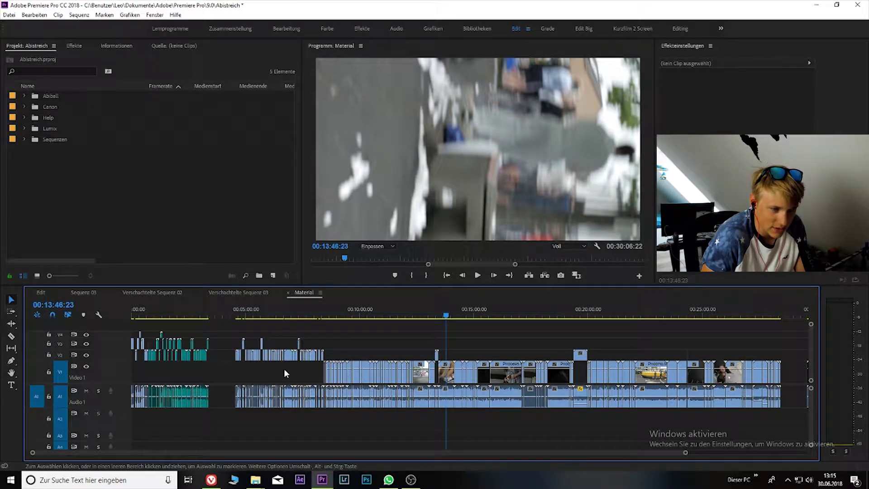
scroll(284, 372, up, 3)
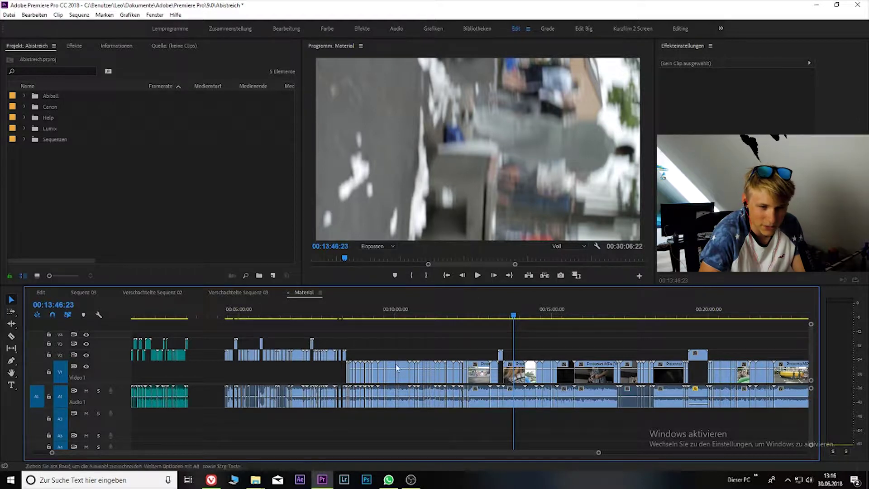
key(space)
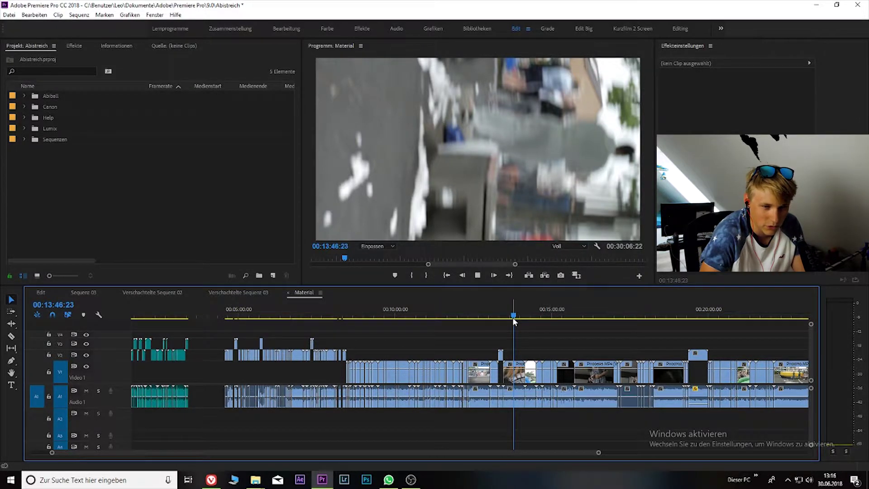
key(space)
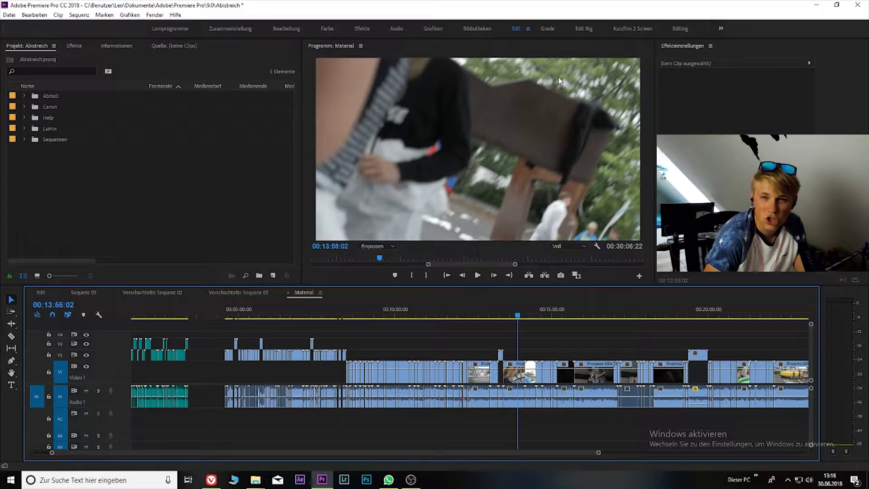
- Scrub the Material timeline with zoom in/out and park the playhead at 00:01:18:10
click(498, 146)
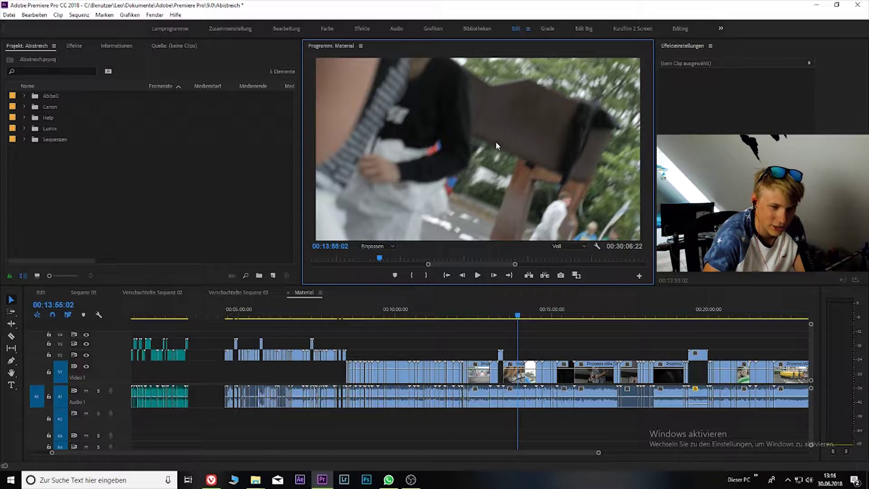
drag(515, 318, 501, 318)
key(=)
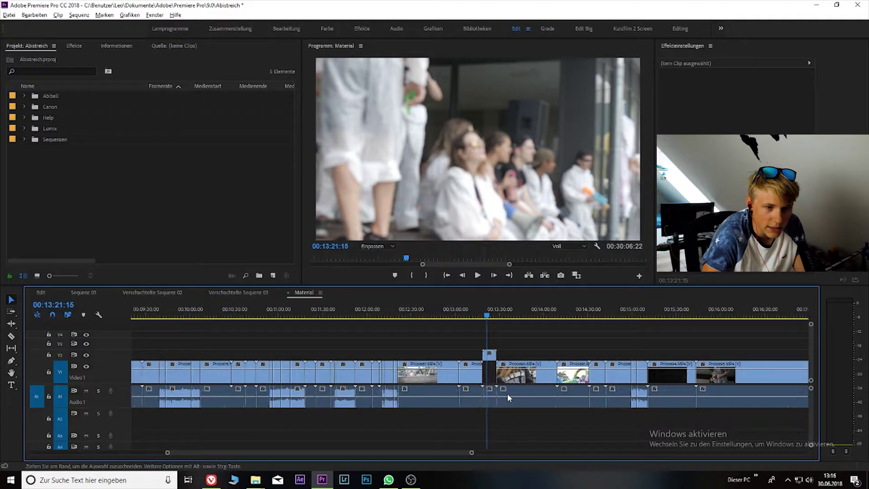
scroll(493, 380, up, 10)
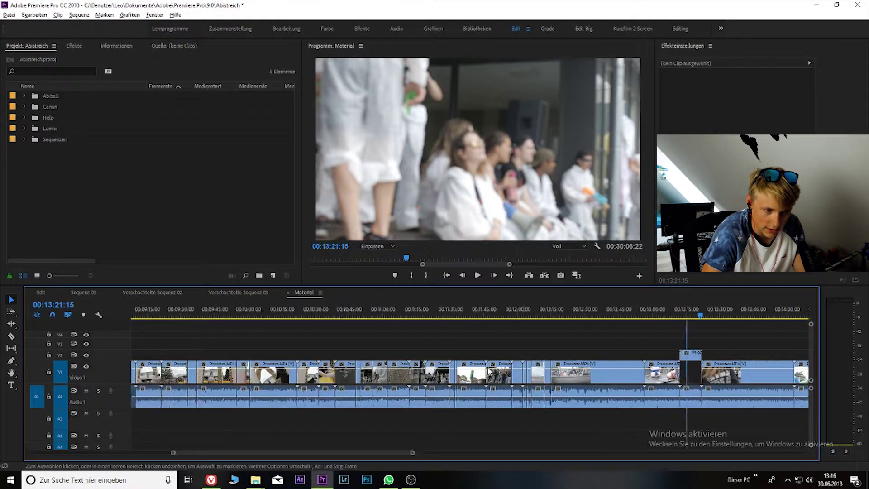
key(minus)
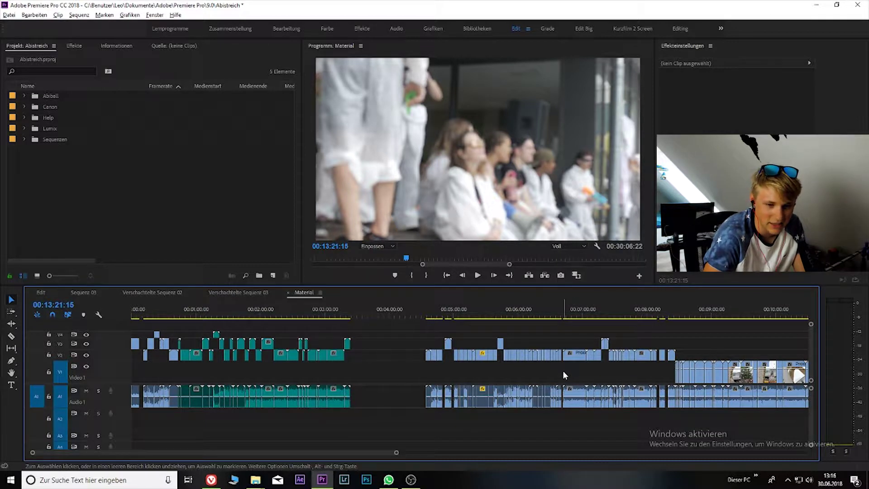
key(alt)
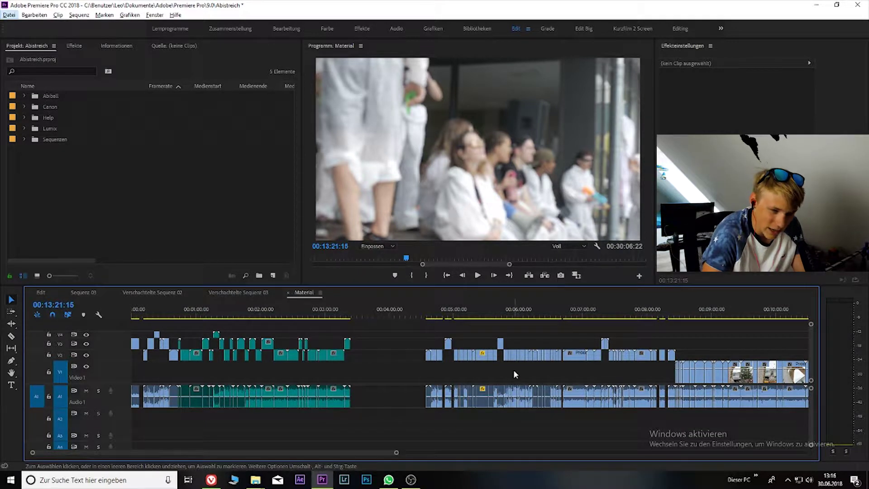
click(446, 316)
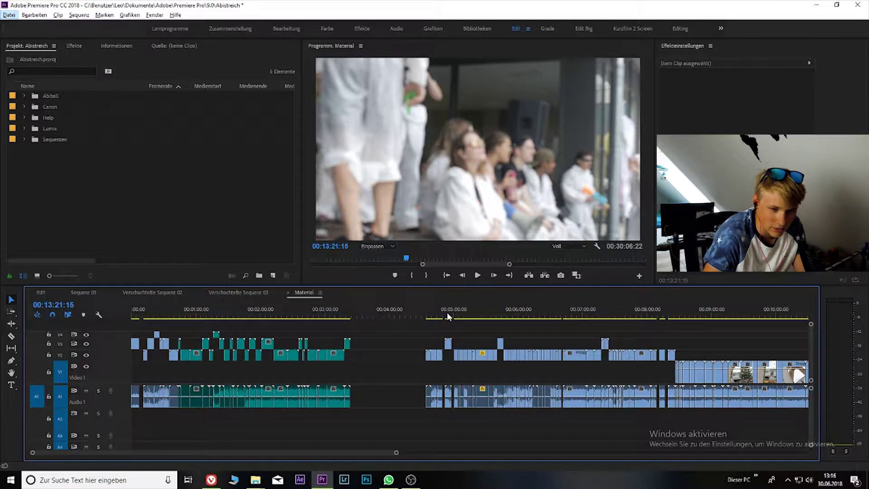
scroll(459, 335, up, 2)
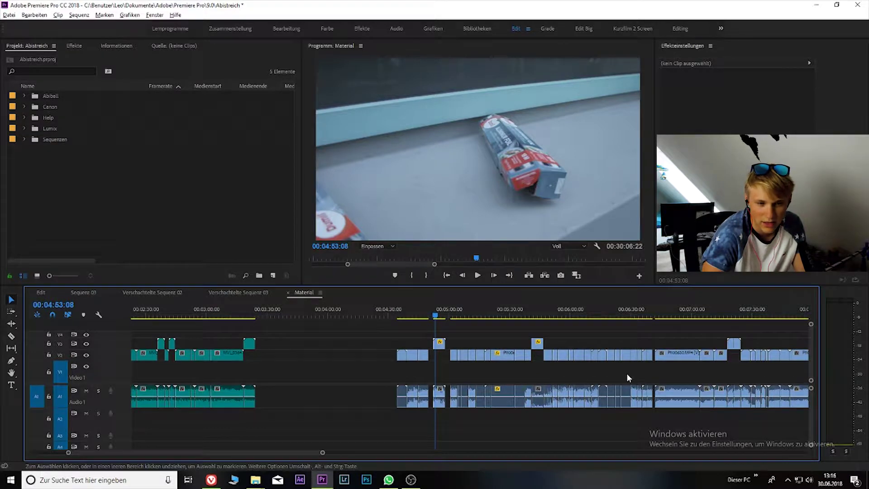
scroll(382, 379, up, 3)
scroll(382, 379, up, 3)
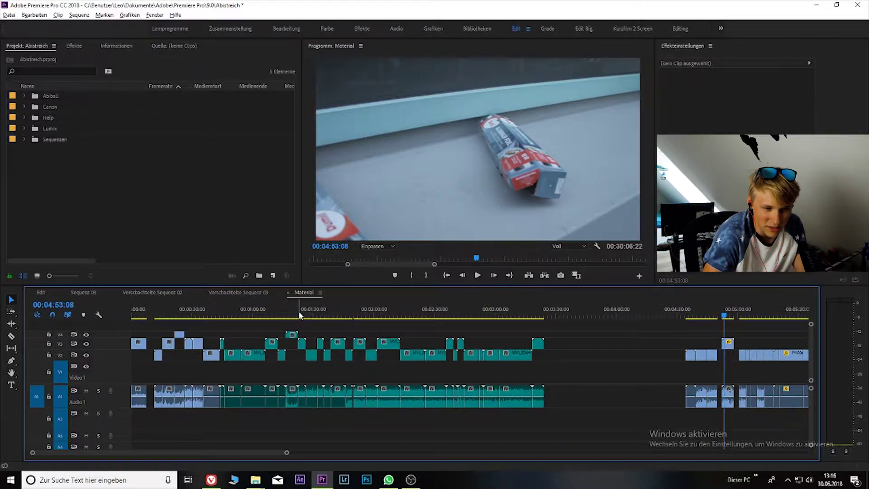
click(290, 315)
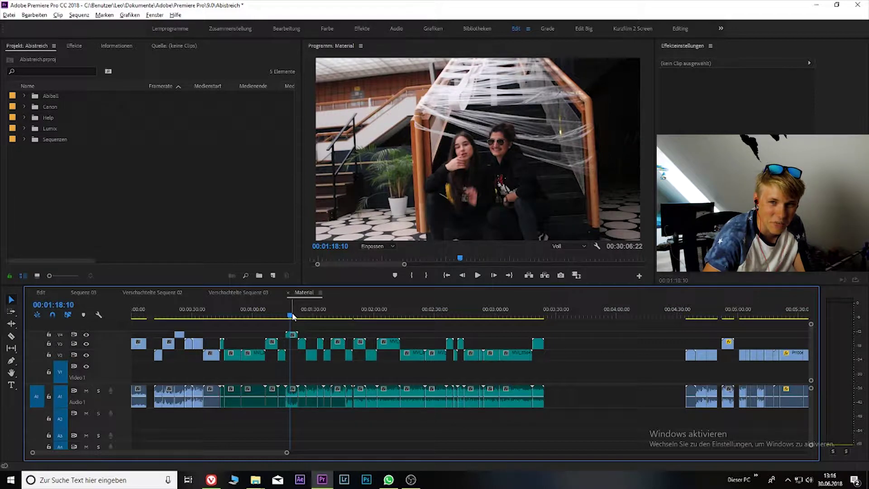
key(minus)
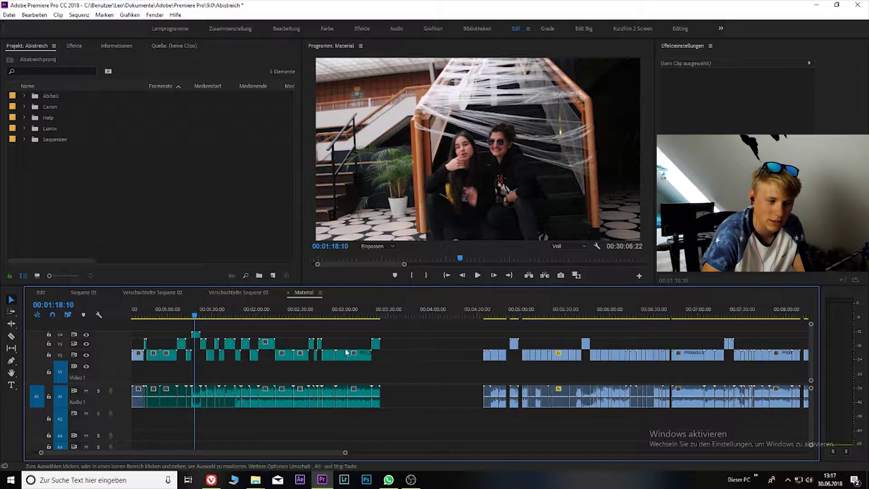
- Show the 00:08:01:04 Edit sequence, with adjustment layers on V2 and music on A2
click(46, 293)
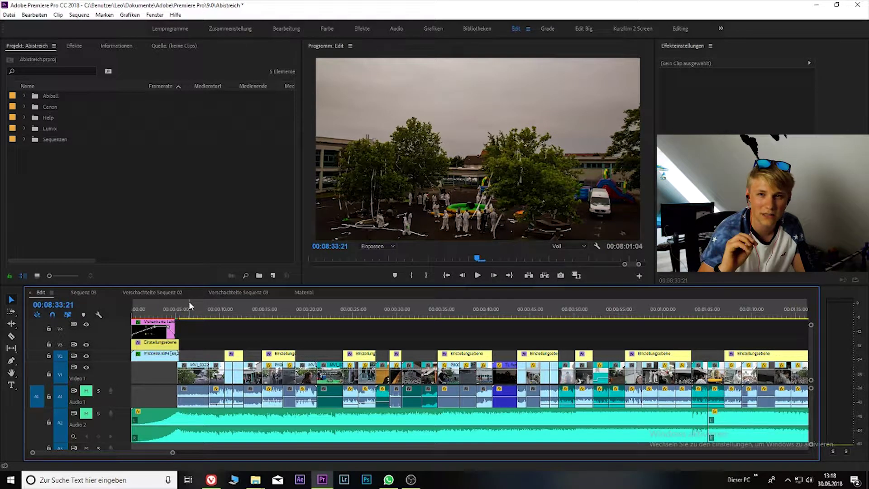
- Move the Edit sequence playhead back to 00:00:00:00 with Home
key(Home)
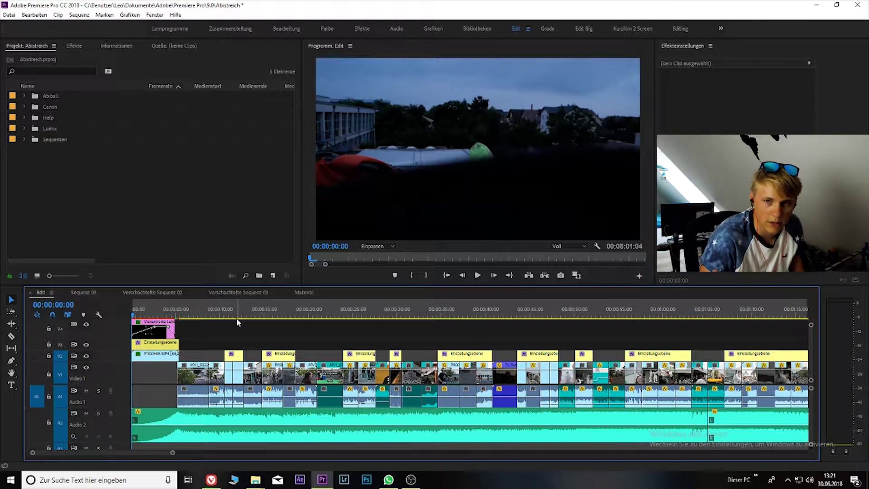
key(space)
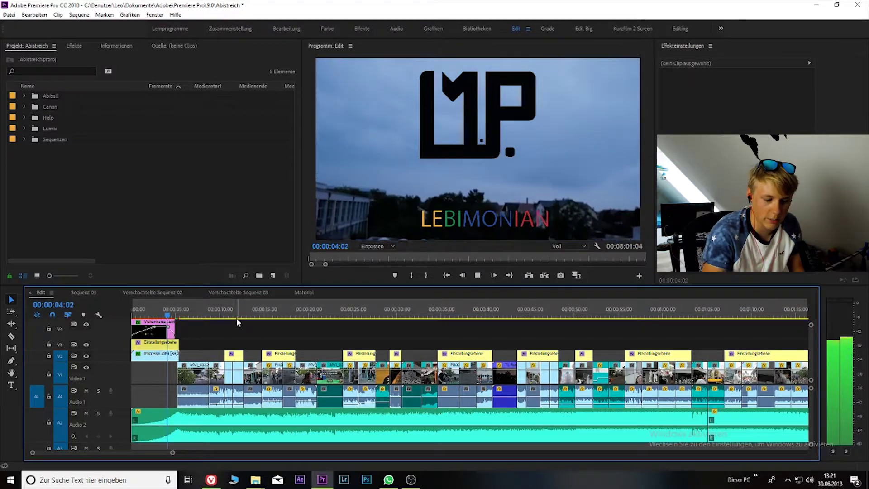
key(XF86AudioLowerVolume)
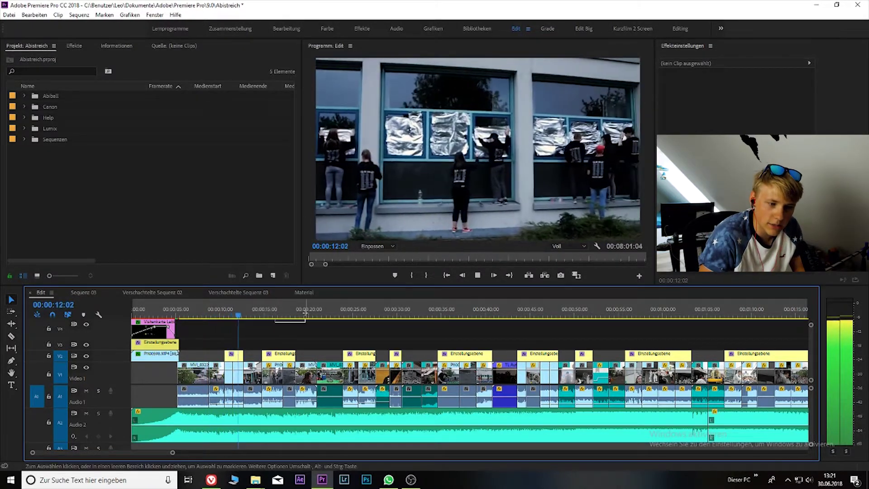
drag(306, 316, 321, 316)
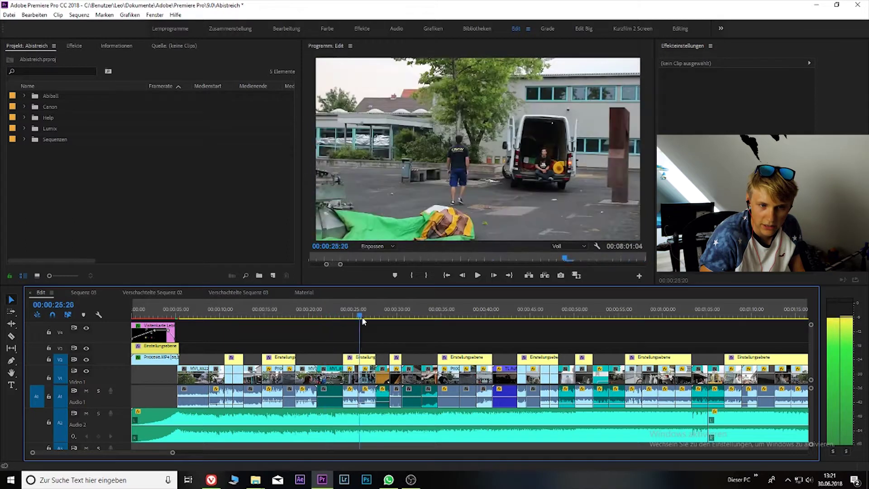
drag(444, 327, 458, 324)
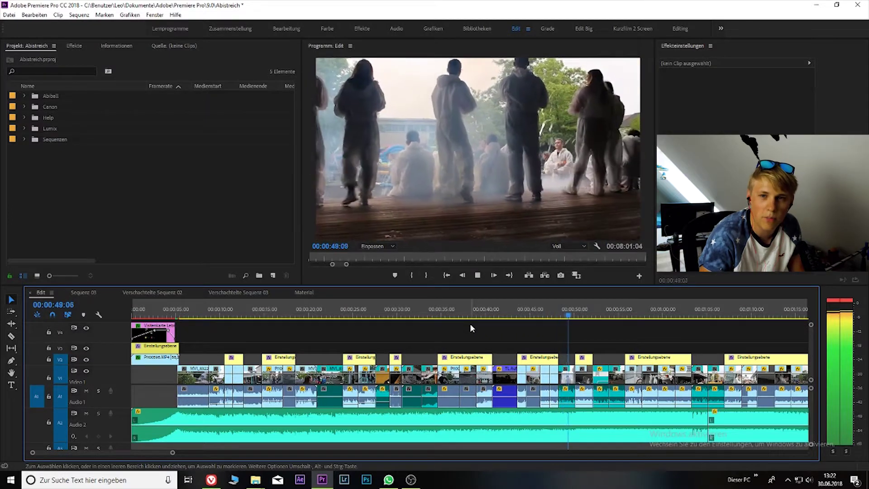
key(space)
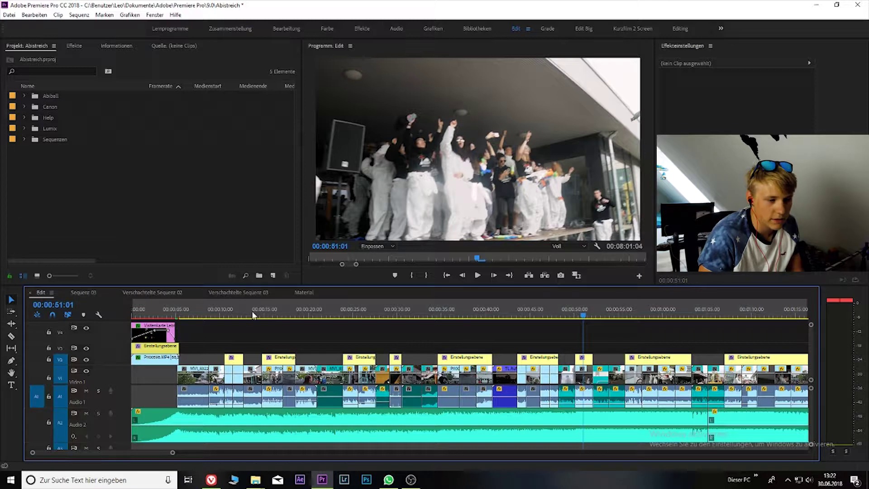
mouse_move(236, 317)
mouse_down()
mouse_move(219, 322)
mouse_move(267, 326)
mouse_move(277, 317)
mouse_up()
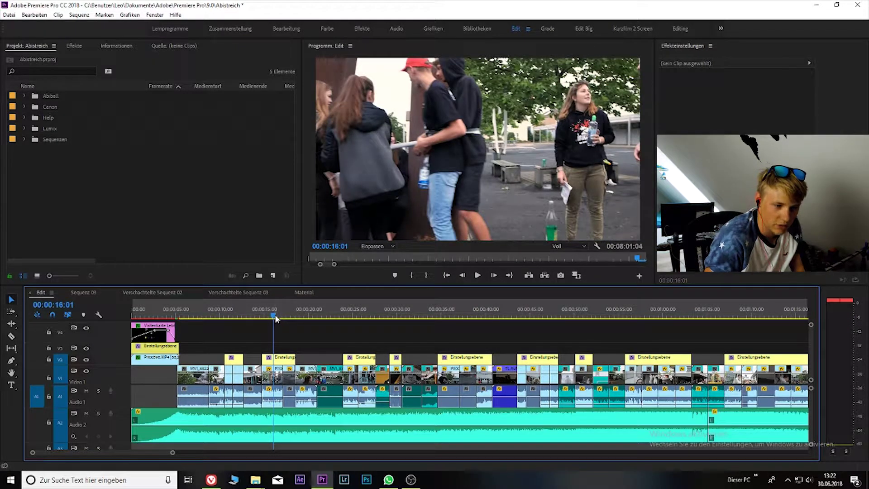
drag(276, 318, 493, 319)
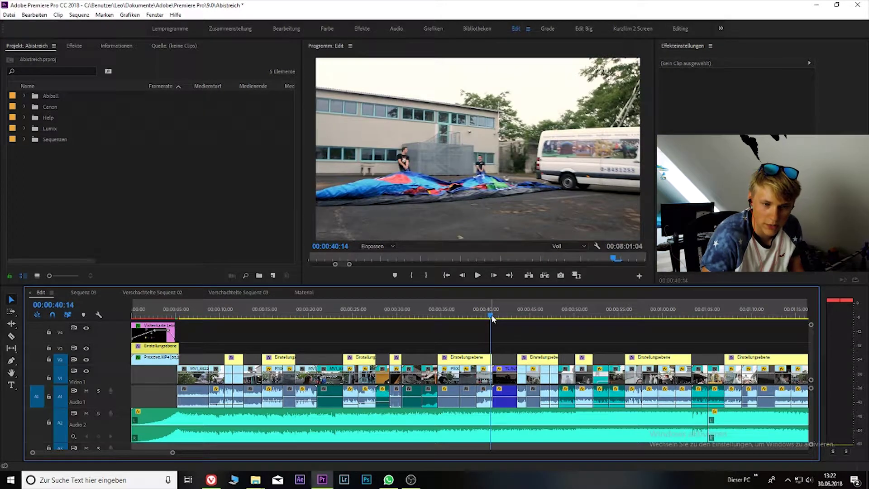
key(space)
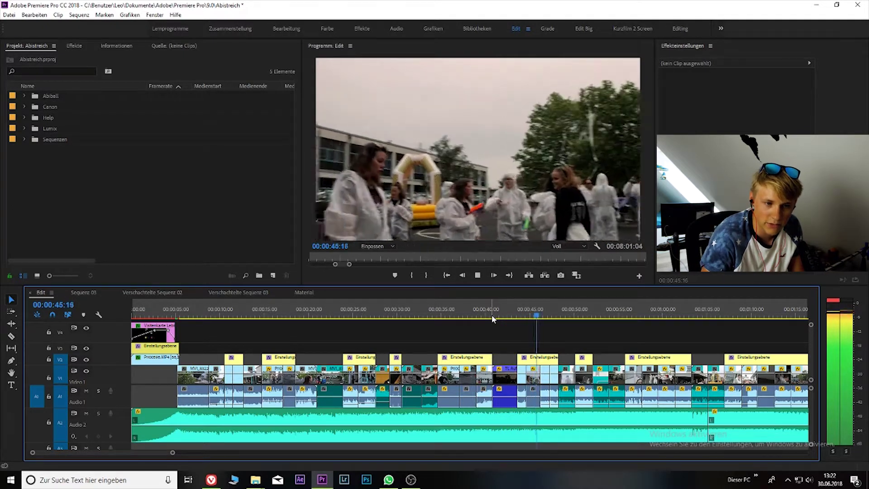
key(space)
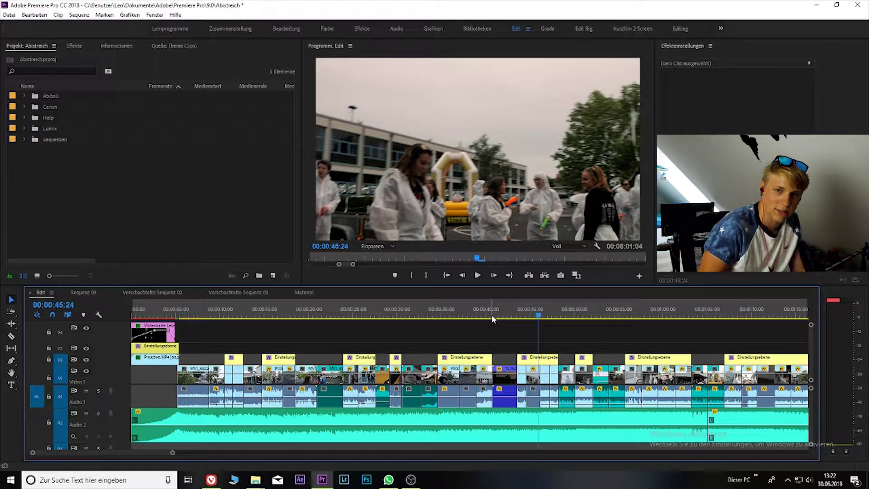
key(Down)
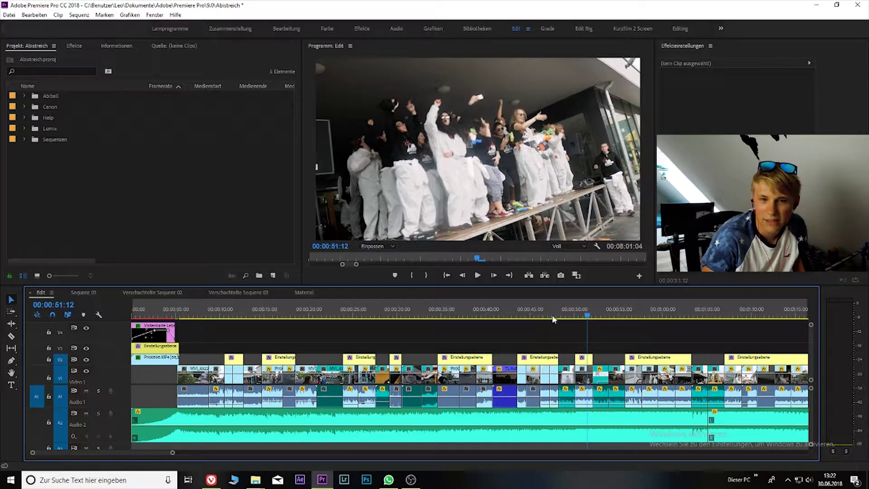
drag(598, 320, 692, 320)
scroll(710, 336, down, 4)
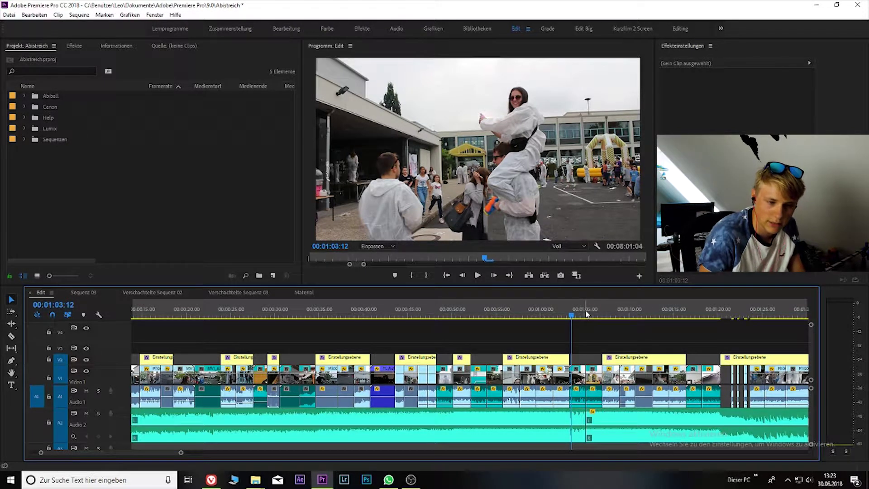
key(space)
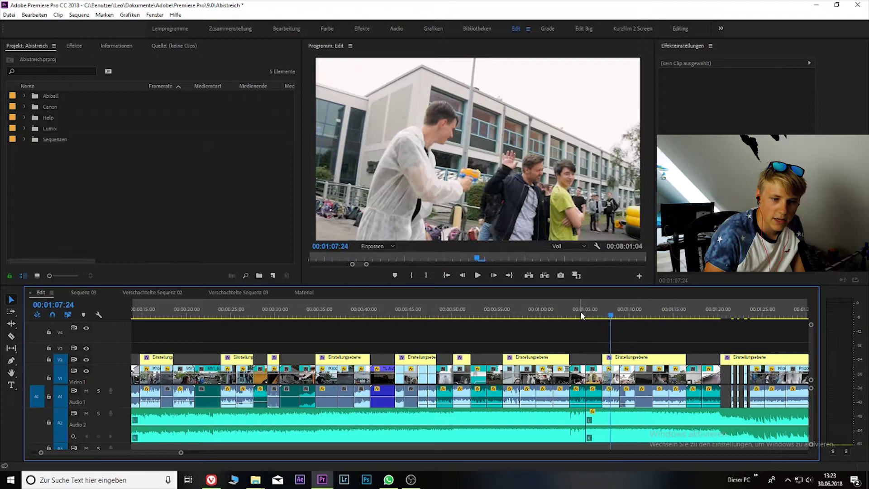
drag(583, 315, 560, 315)
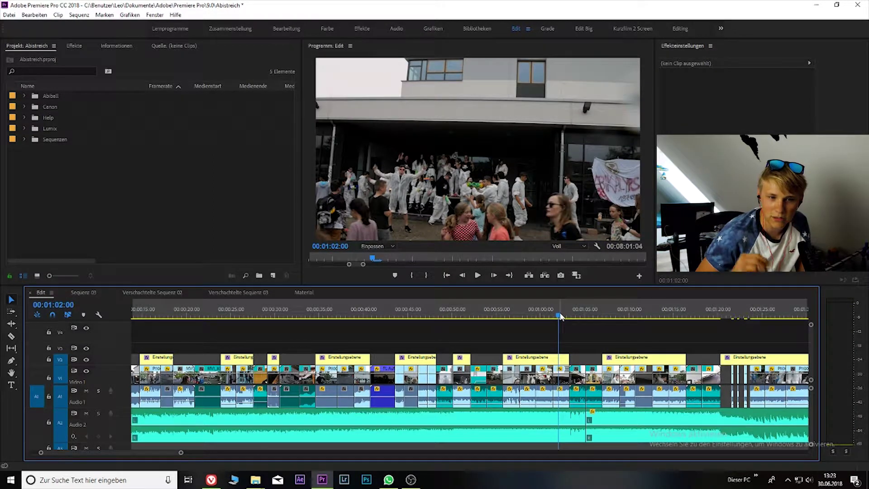
key(space)
click(543, 314)
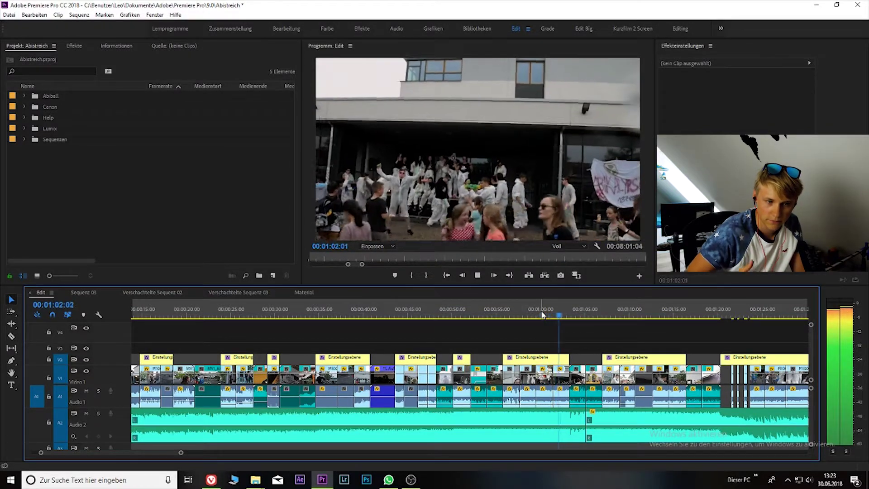
key(space)
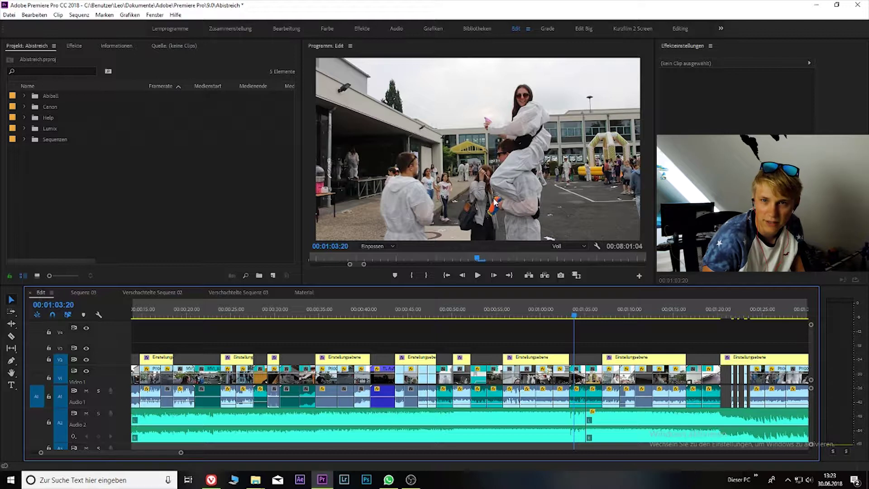
key(space)
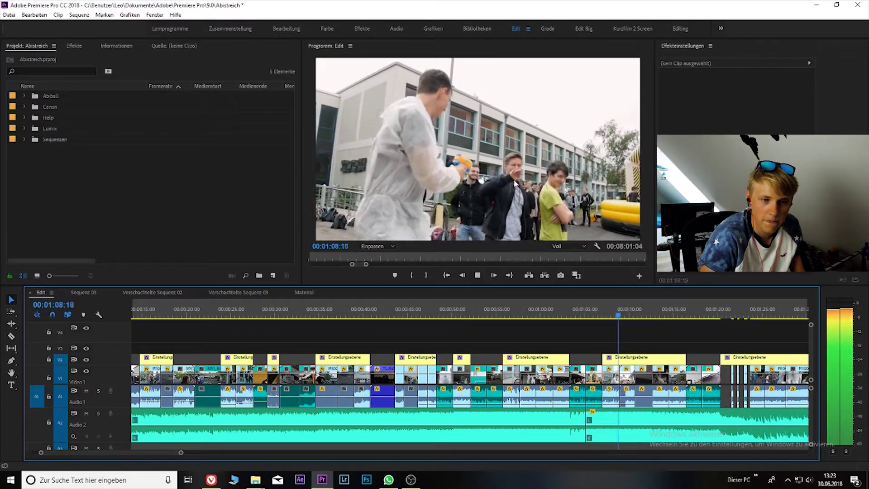
key(space)
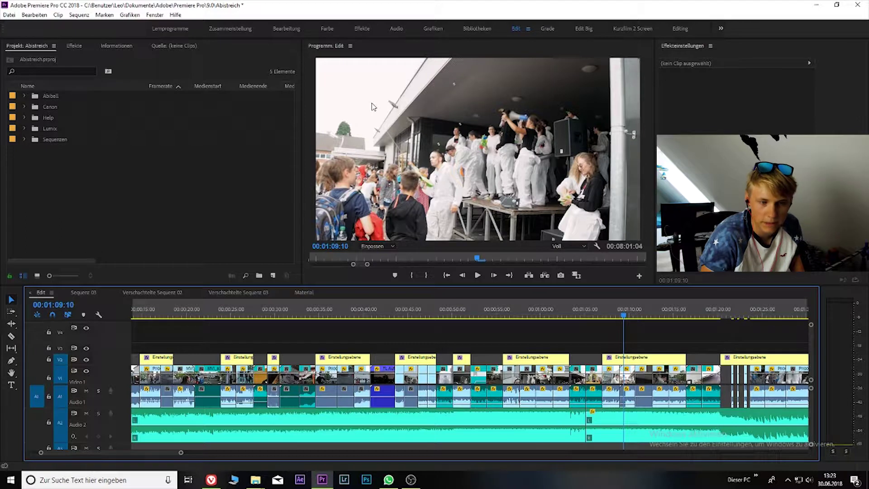
key(space)
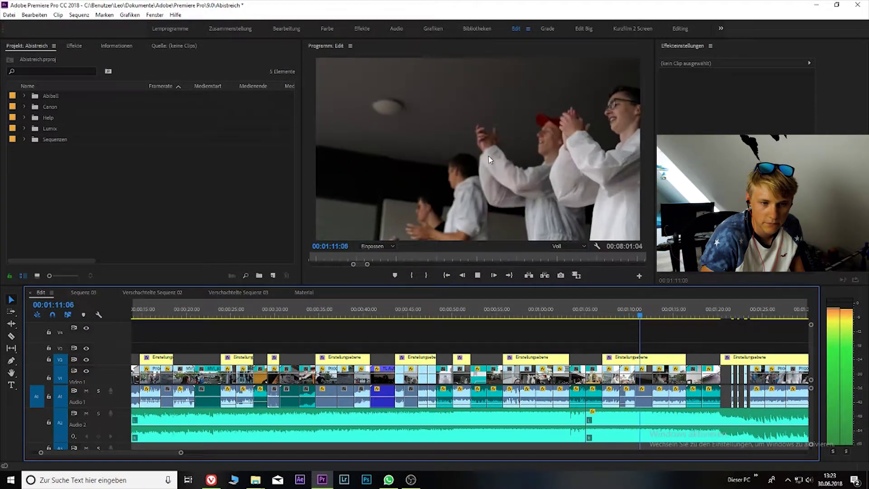
key(space)
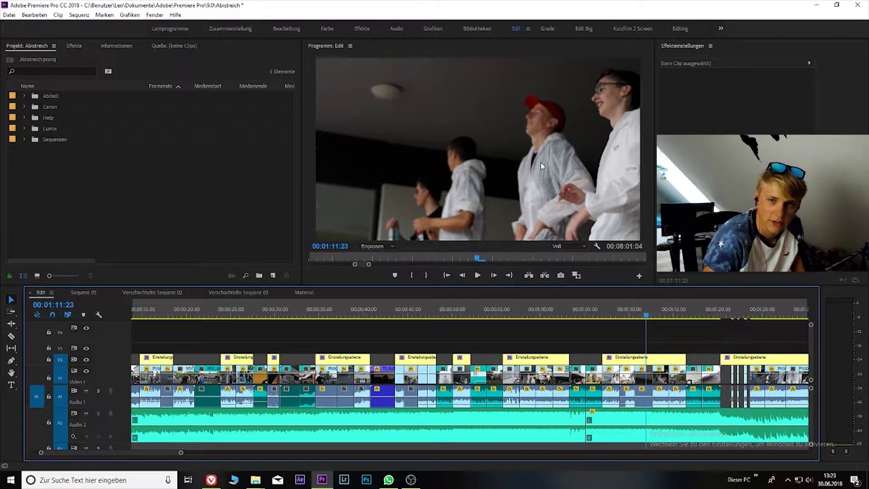
key(space)
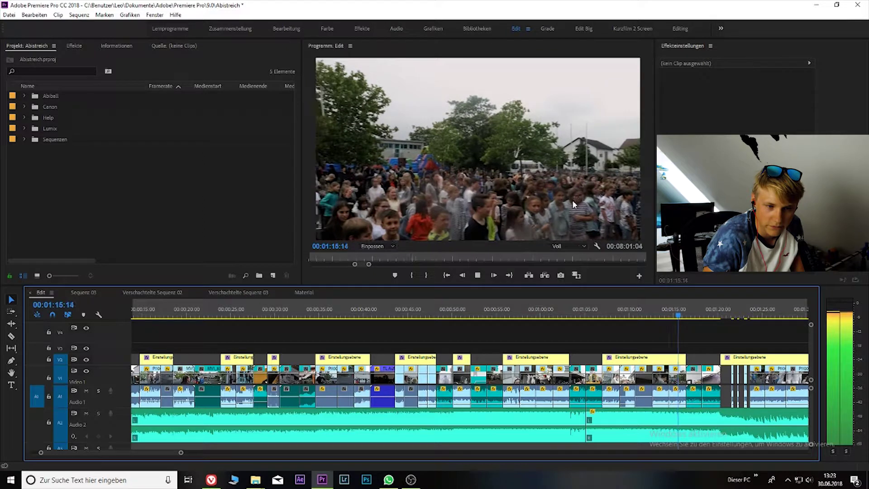
key(space)
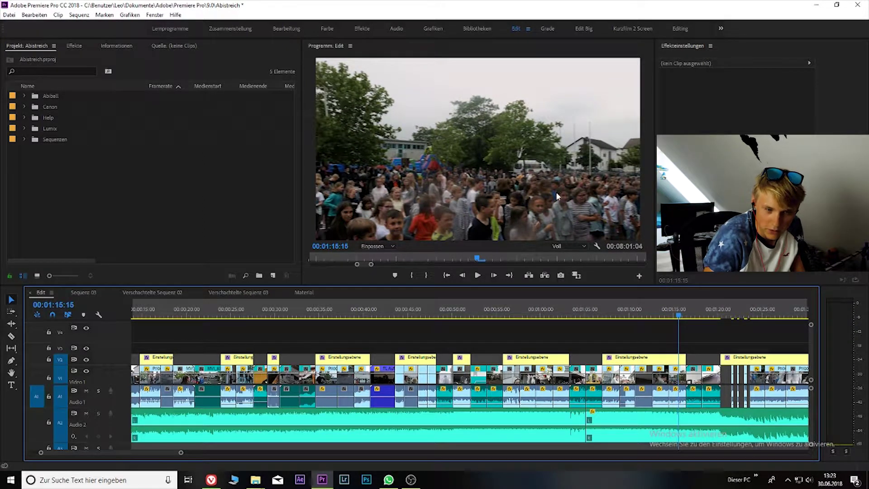
key(space)
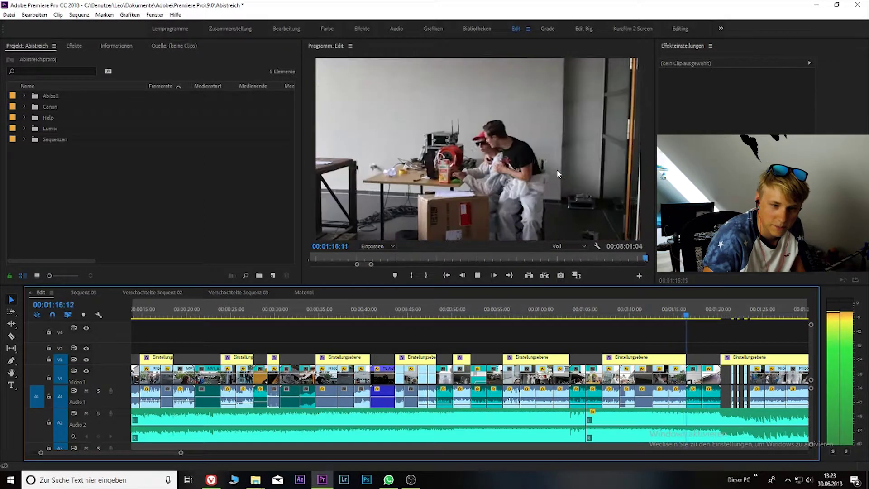
key(space)
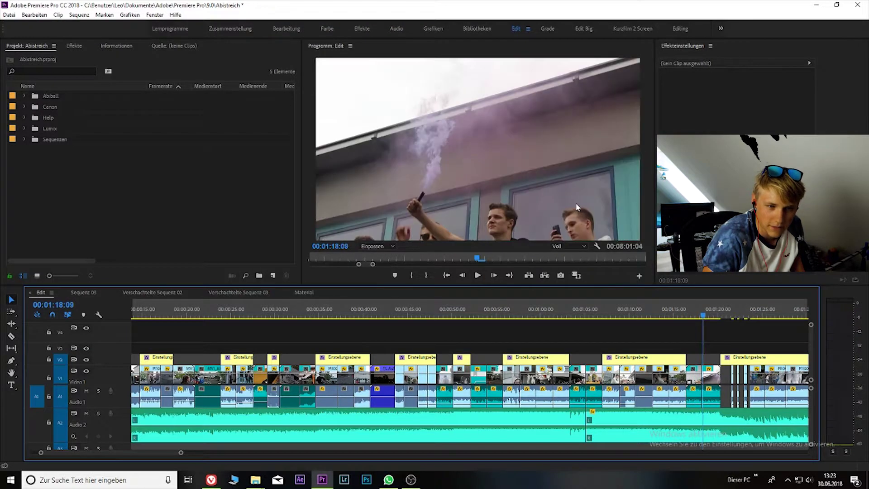
click(699, 306)
scroll(696, 309, down, 3)
key(space)
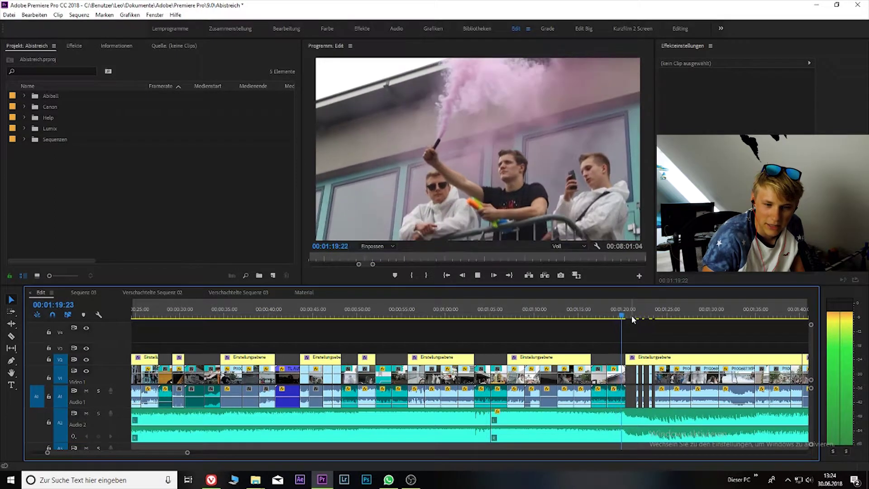
key(space)
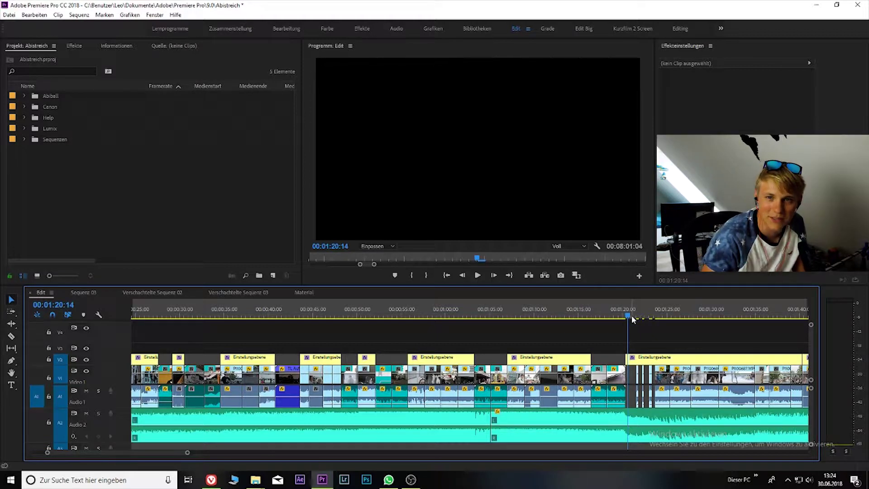
key(space)
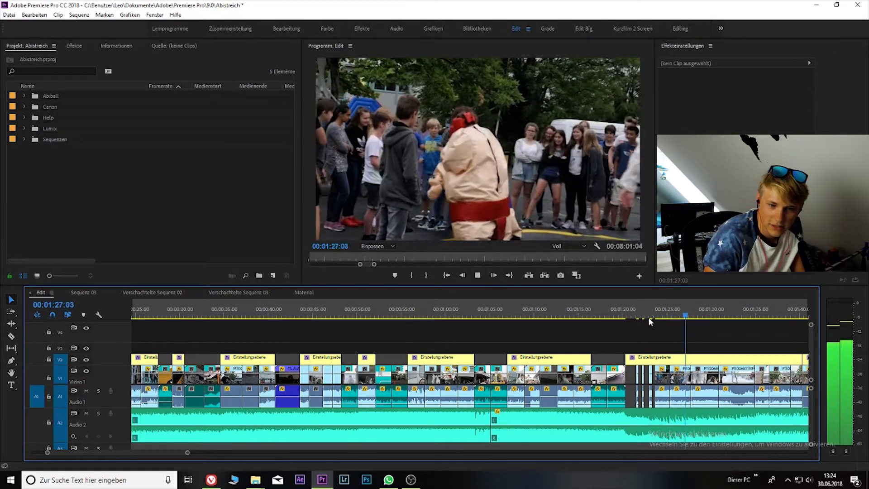
scroll(669, 323, down, 2)
scroll(674, 325, down, 2)
scroll(656, 326, down, 4)
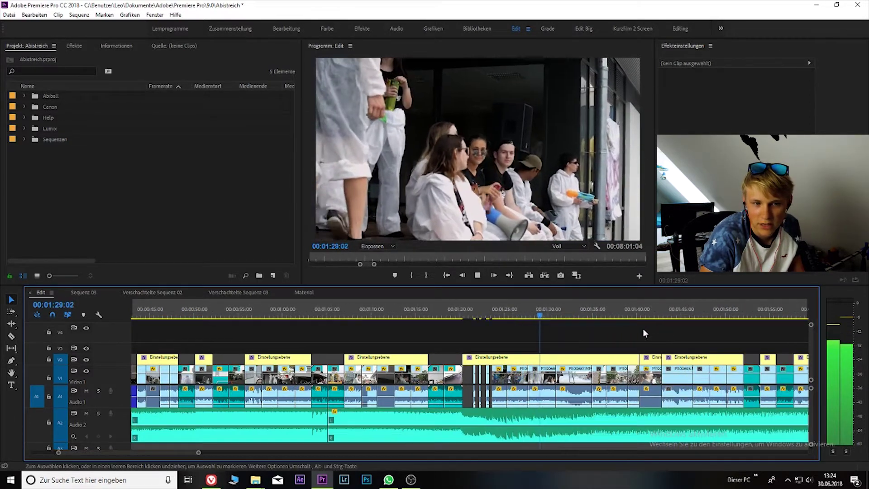
mouse_move(552, 308)
mouse_down()
mouse_move(679, 327)
mouse_move(610, 337)
mouse_move(670, 350)
mouse_up()
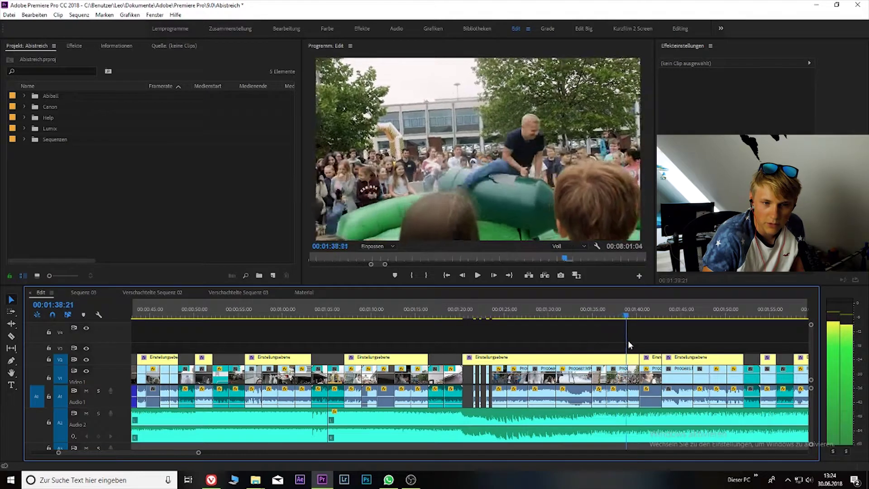
scroll(677, 349, down, 3)
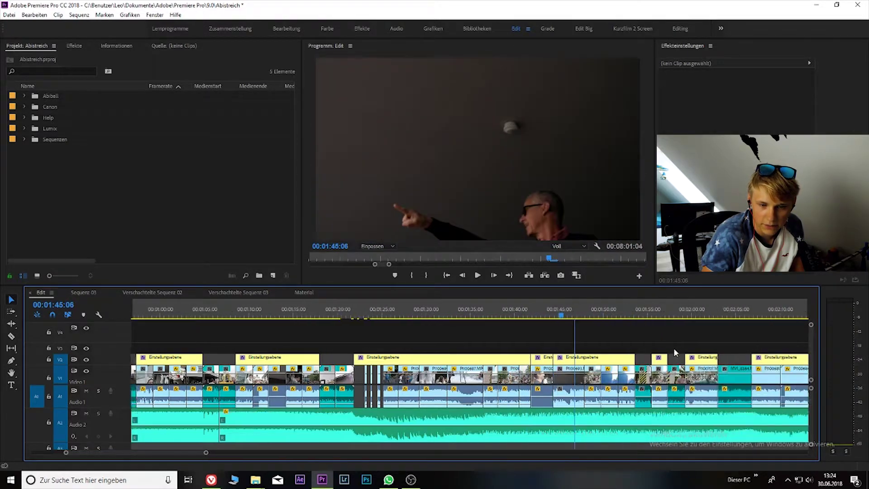
scroll(575, 338, down, 3)
drag(500, 315, 546, 319)
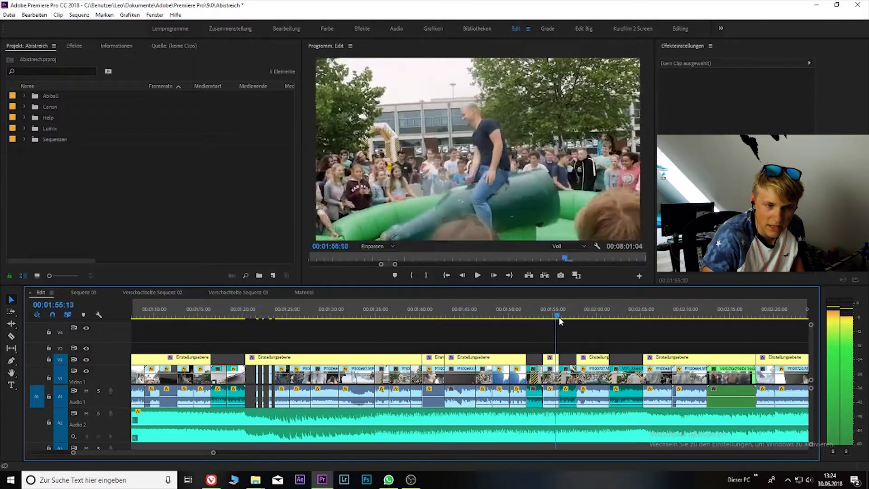
key(space)
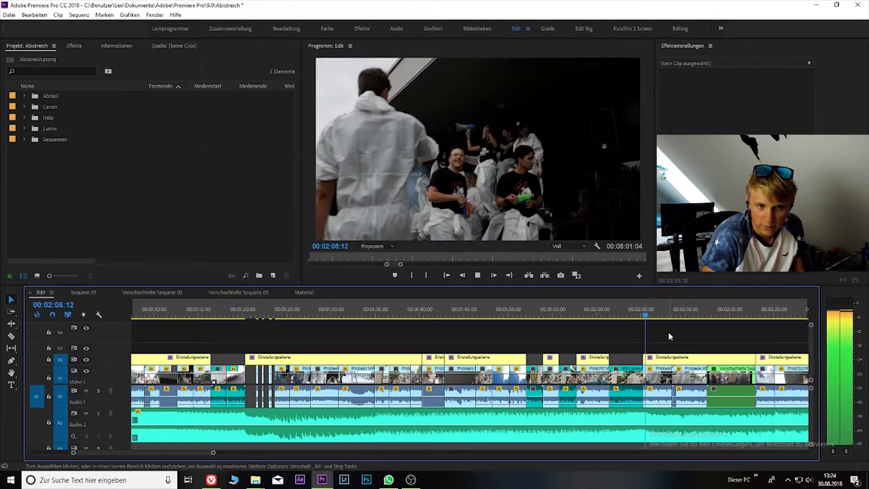
key(space)
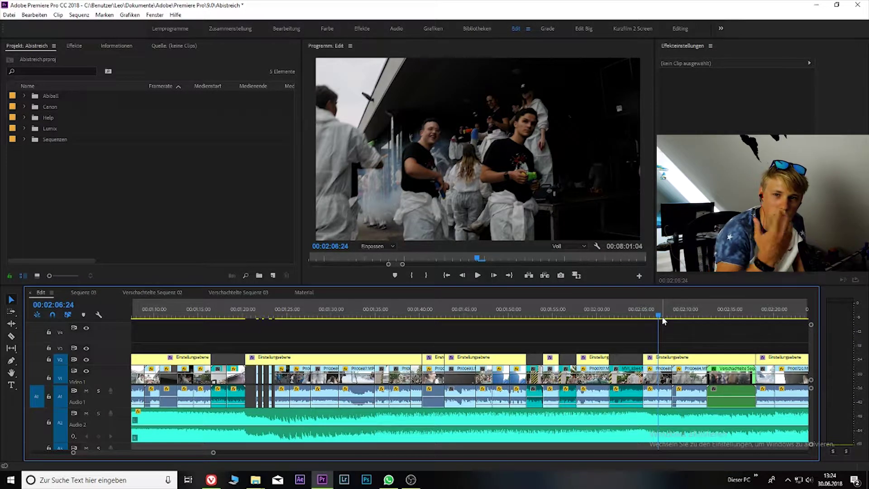
scroll(662, 315, down, 3)
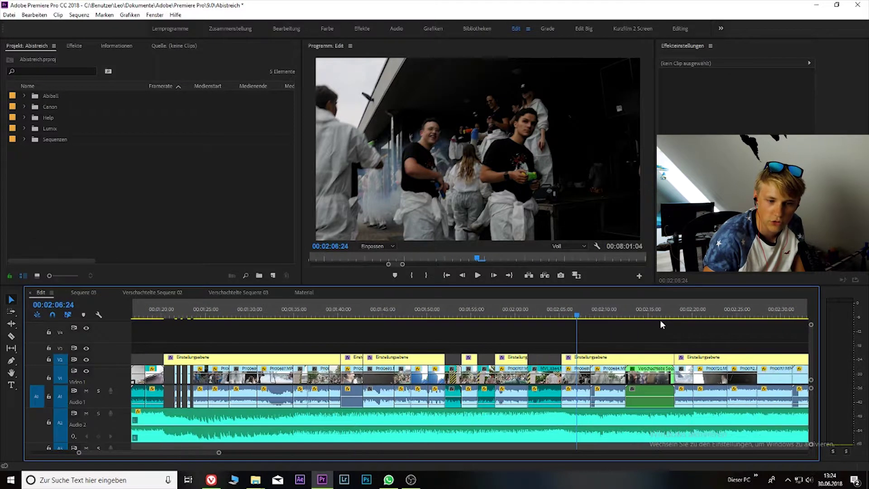
click(597, 309)
drag(597, 309, 631, 309)
key(space)
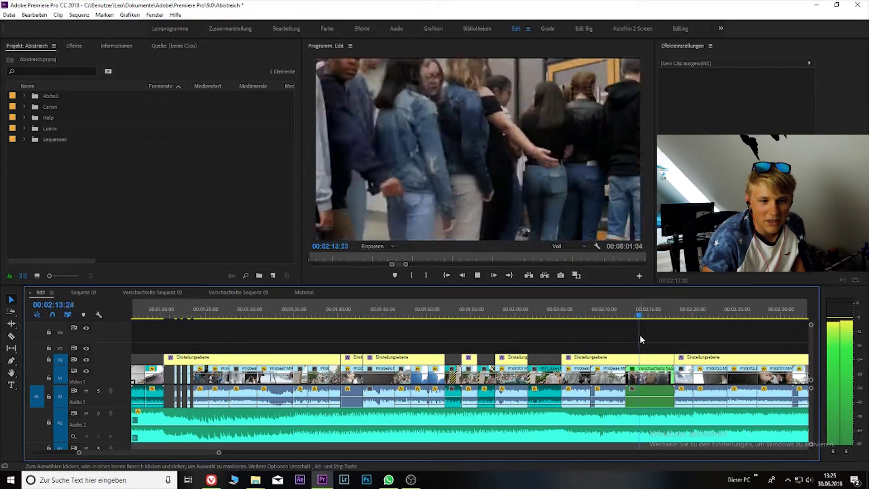
key(space)
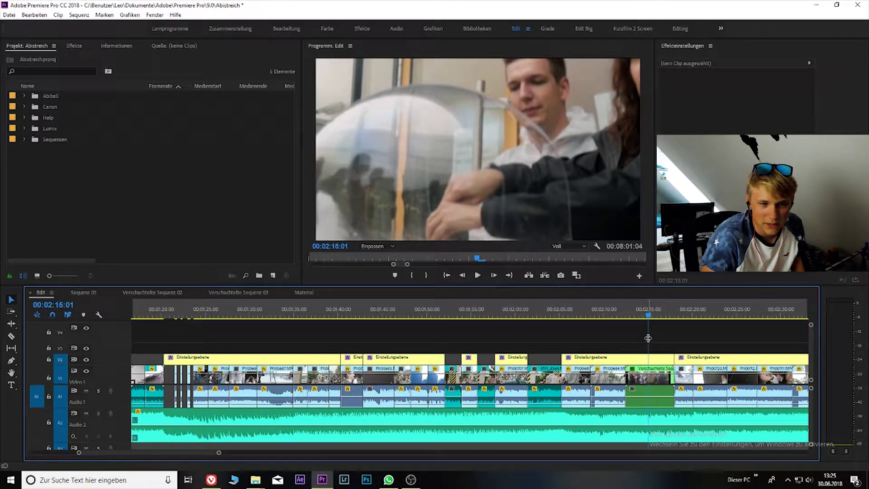
double_click(659, 378)
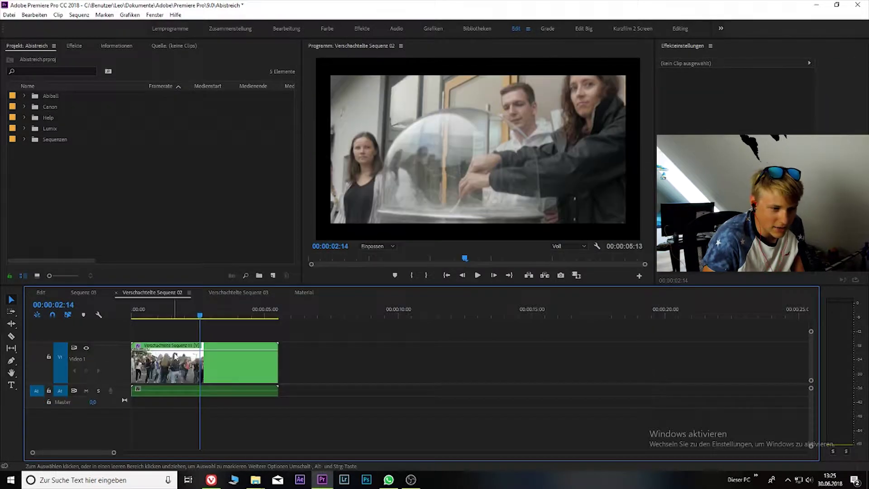
double_click(176, 356)
click(301, 379)
mouse_move(166, 318)
mouse_down()
mouse_move(234, 322)
mouse_move(121, 328)
mouse_move(139, 314)
mouse_up()
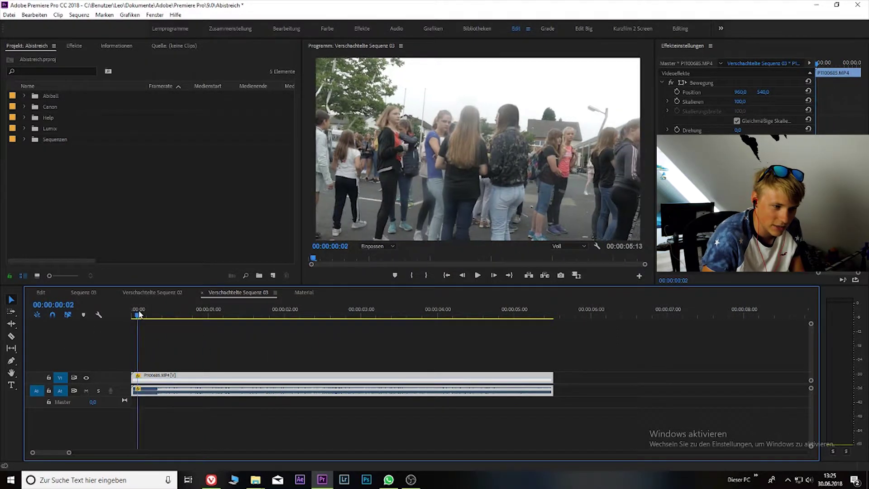
mouse_move(139, 313)
mouse_down()
mouse_move(440, 316)
mouse_move(343, 330)
mouse_up()
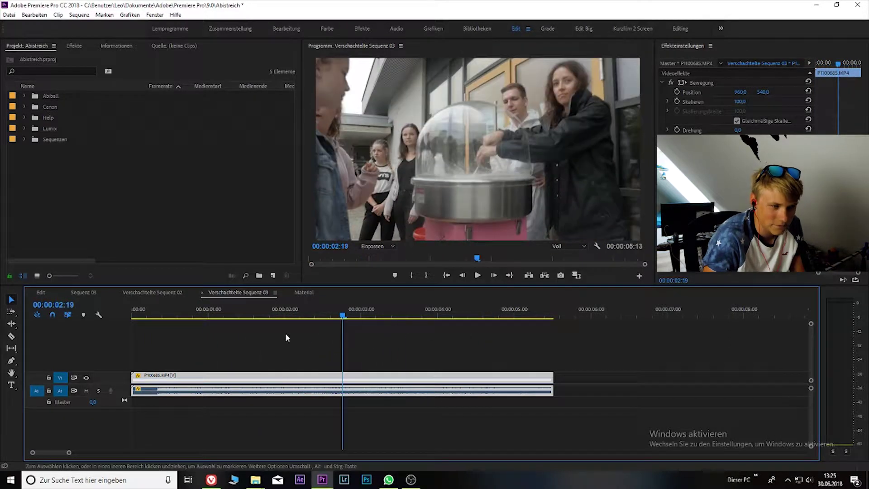
click(167, 293)
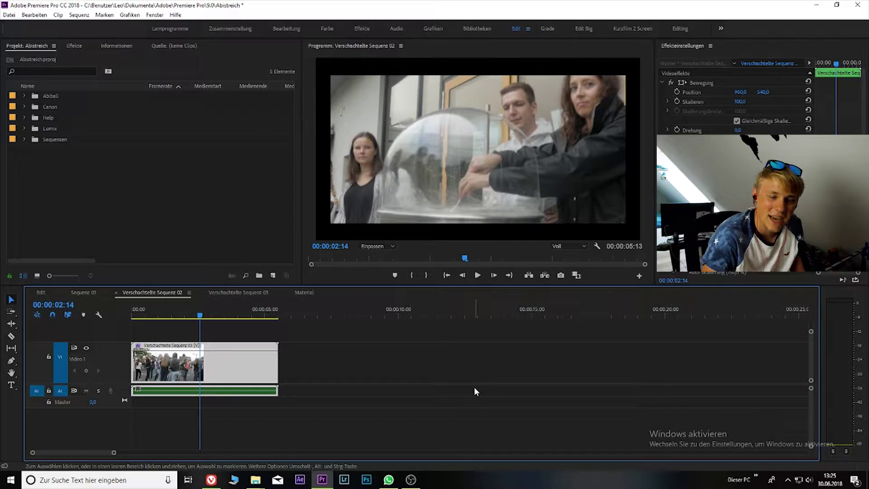
click(94, 292)
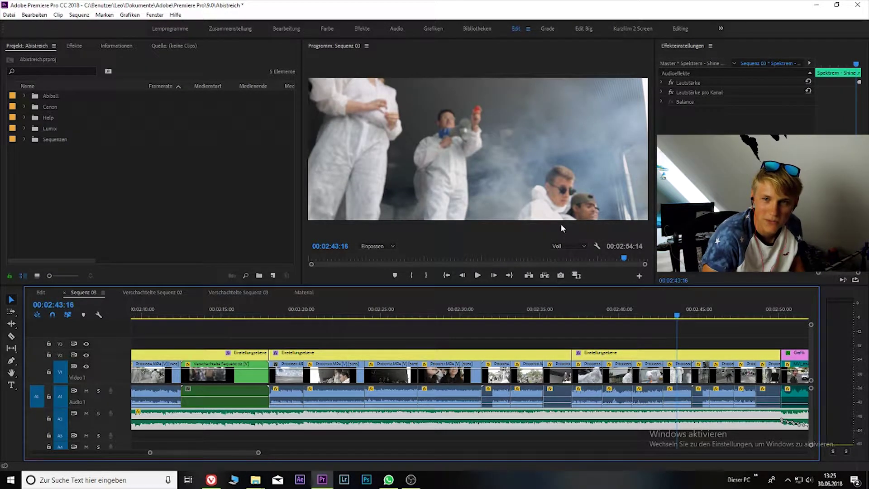
double_click(220, 377)
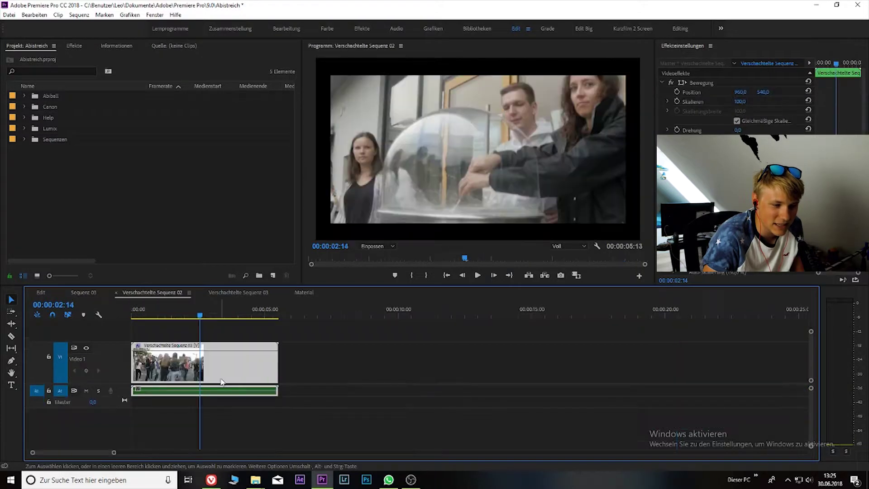
key(backslash)
click(40, 292)
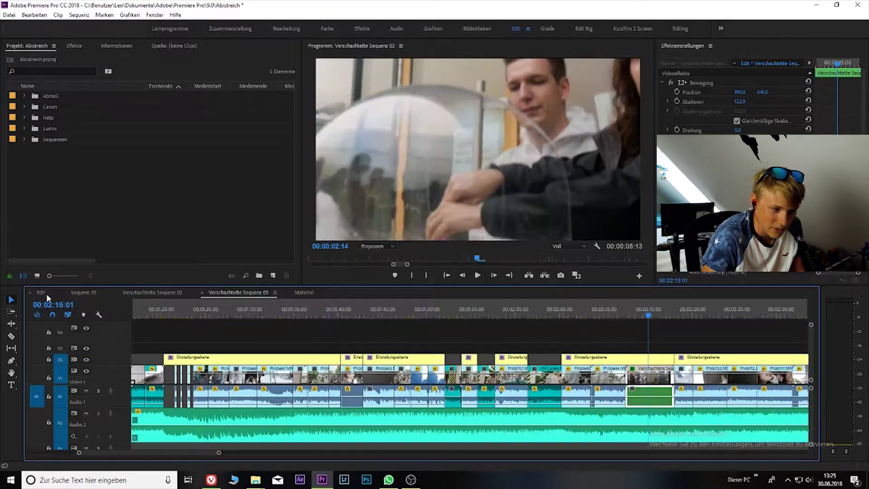
key(space)
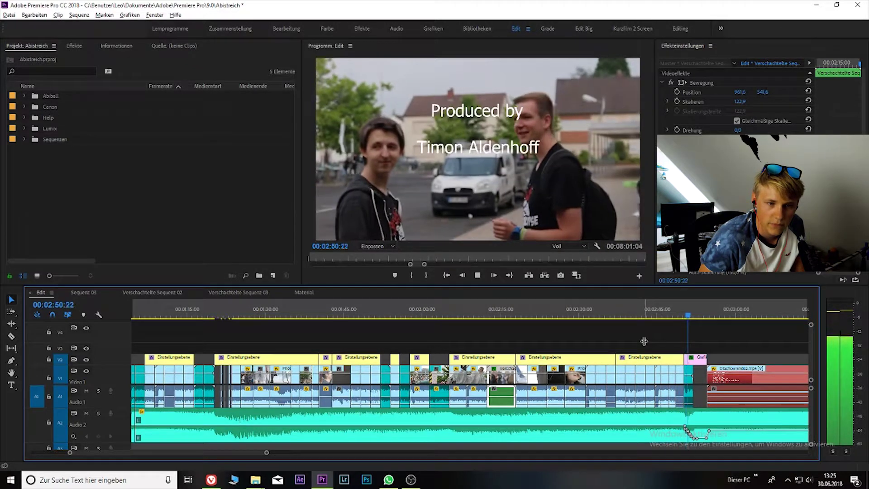
key(space)
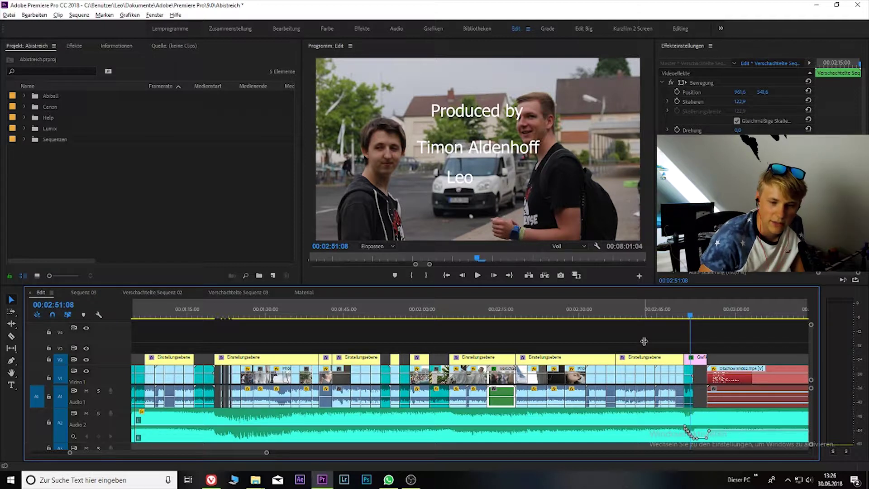
key(equal)
key(equal)
key(equal)
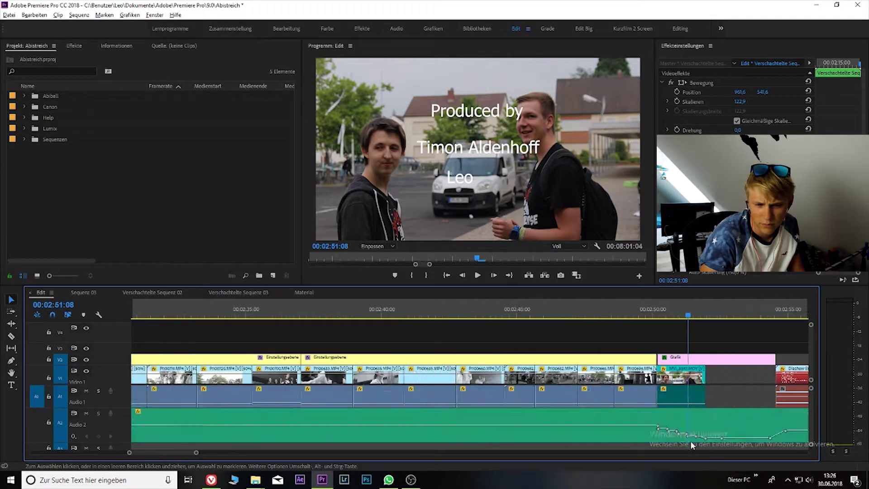
key(equal)
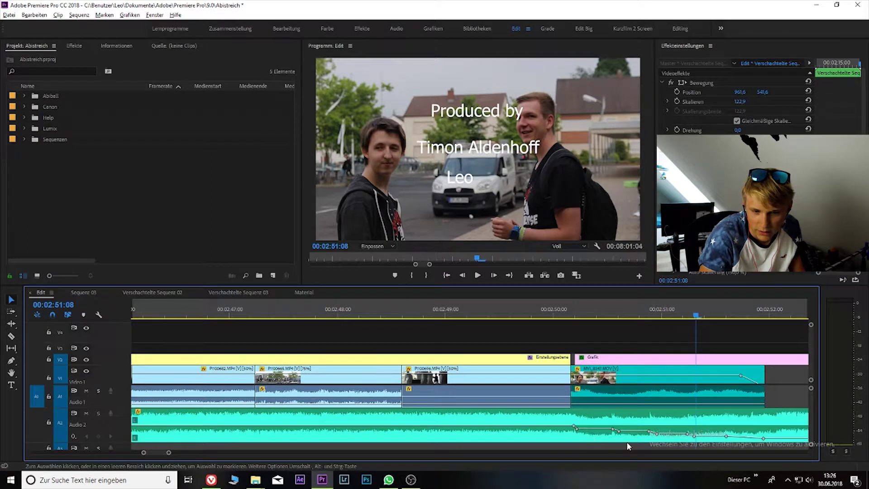
scroll(708, 398, down, 5)
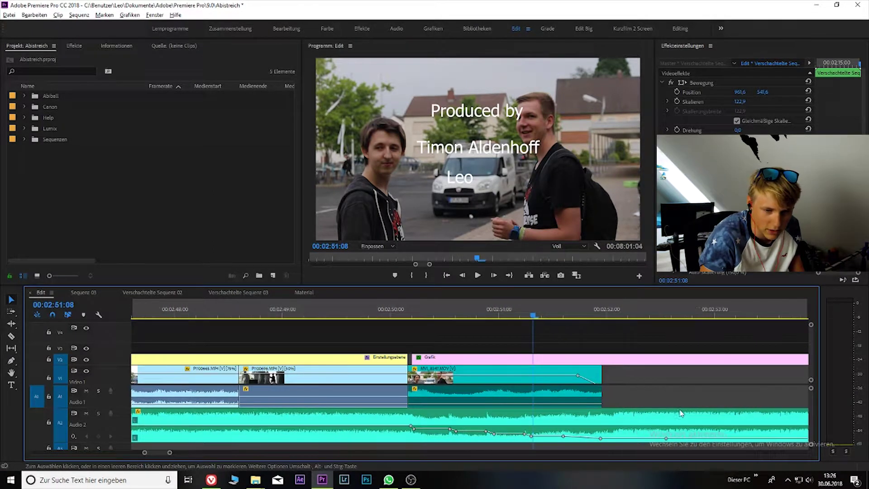
key(space)
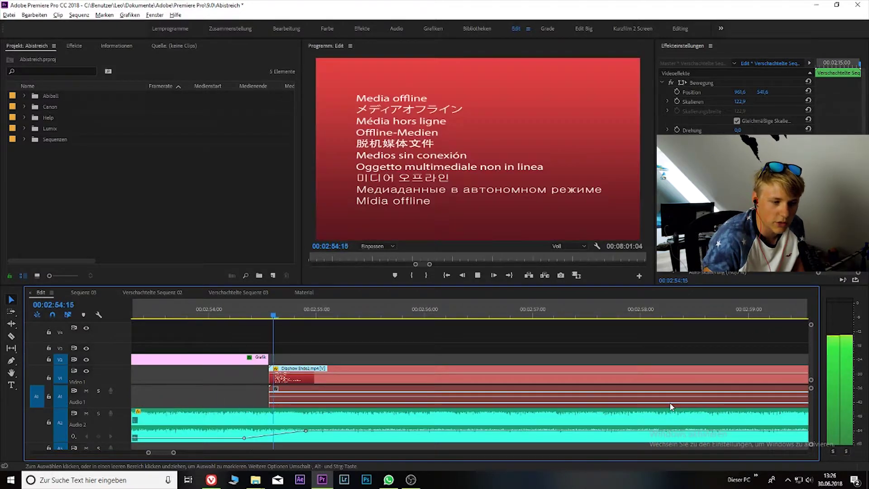
key(space)
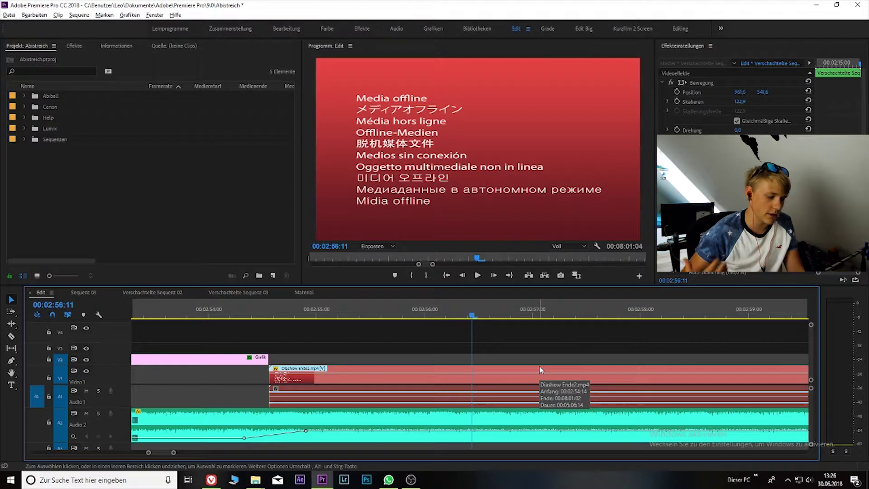
scroll(540, 370, down, 10)
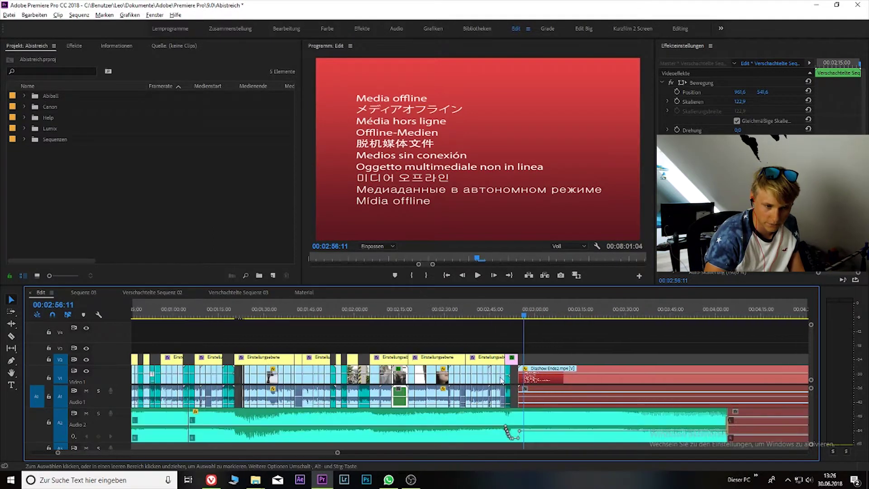
- Play the edit from about 2:00 and scrub back to around 02:01:10
scroll(496, 382, up, 3)
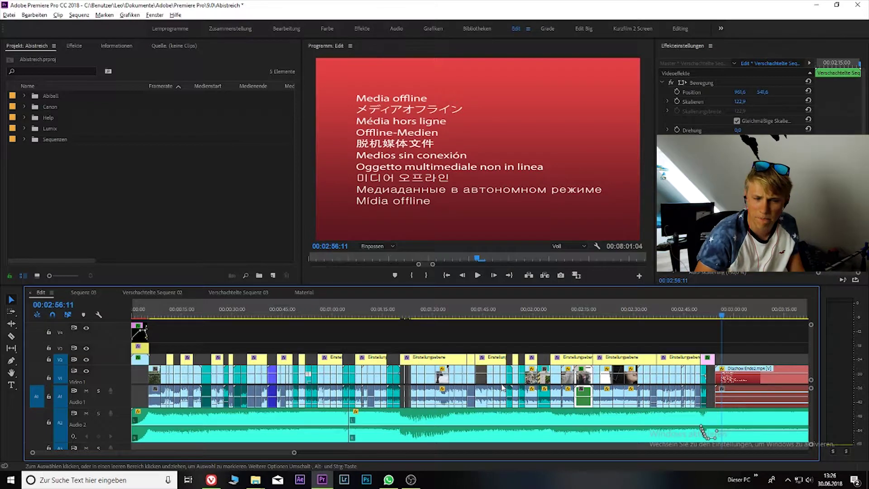
click(534, 316)
key(space)
scroll(525, 399, up, 3)
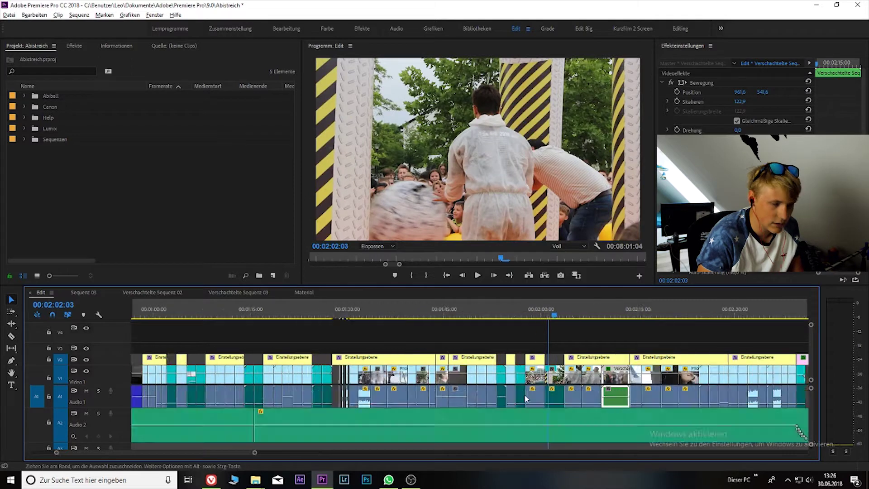
scroll(525, 399, up, 3)
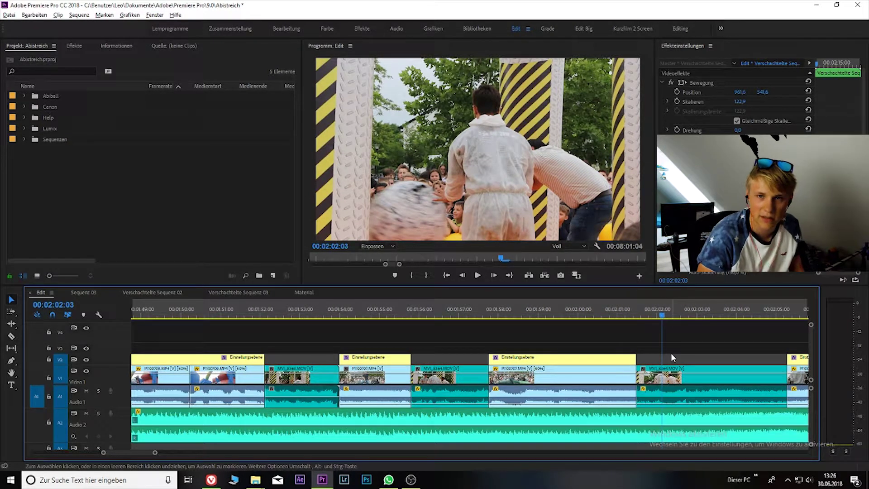
drag(659, 310, 638, 320)
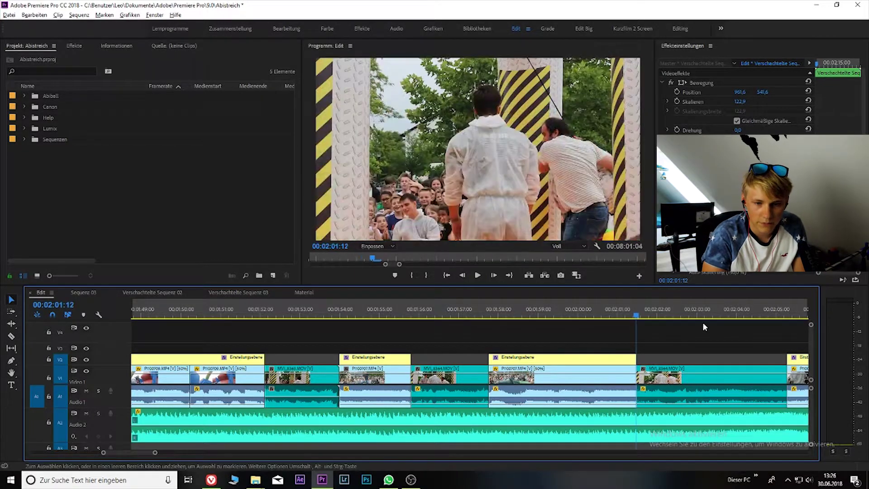
scroll(704, 324, down, 2)
scroll(693, 319, down, 1)
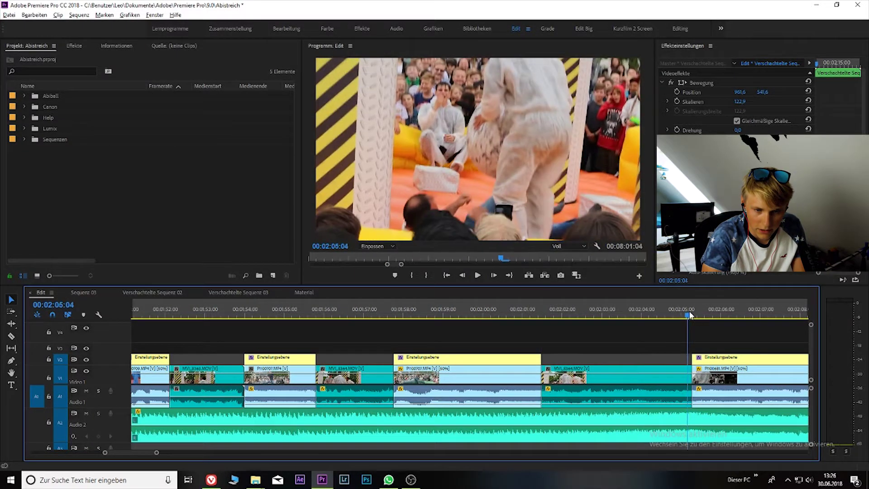
- Frame-step to 01:57:19, the bull-ride shot's start, and select its V2 adjustment layer
drag(691, 315, 185, 315)
scroll(328, 311, down, 3)
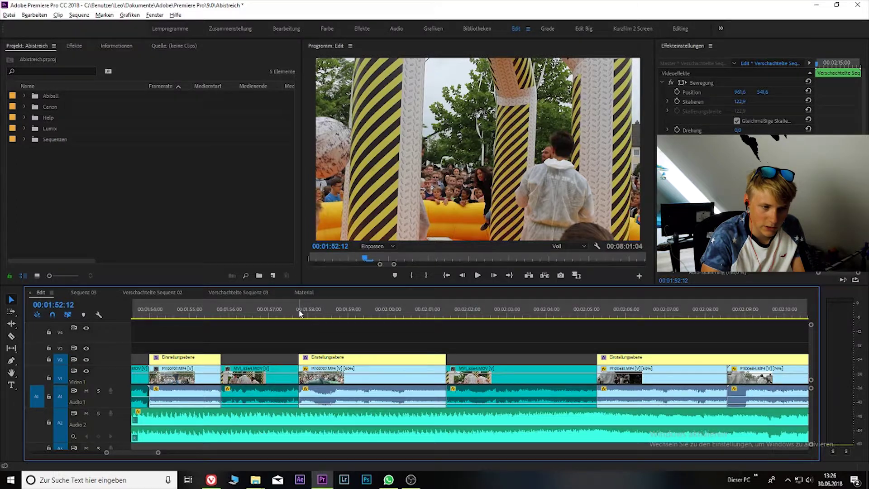
click(300, 313)
key(Left)
key(Left)
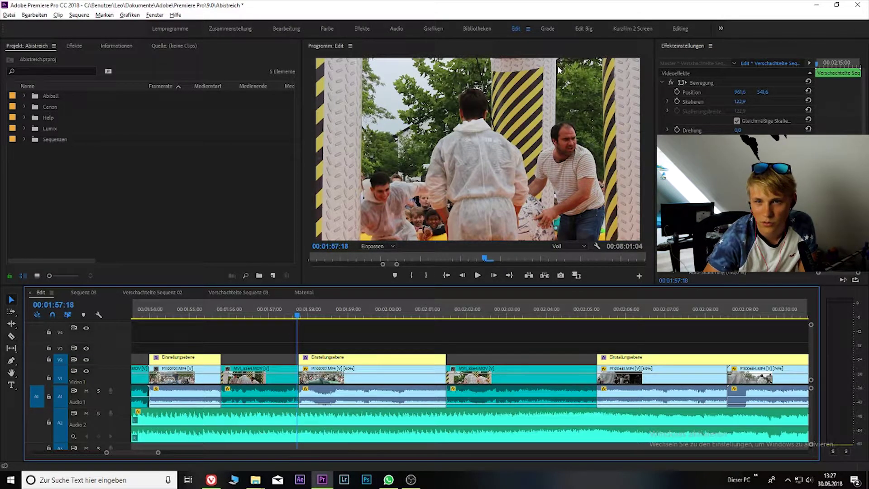
key(Right)
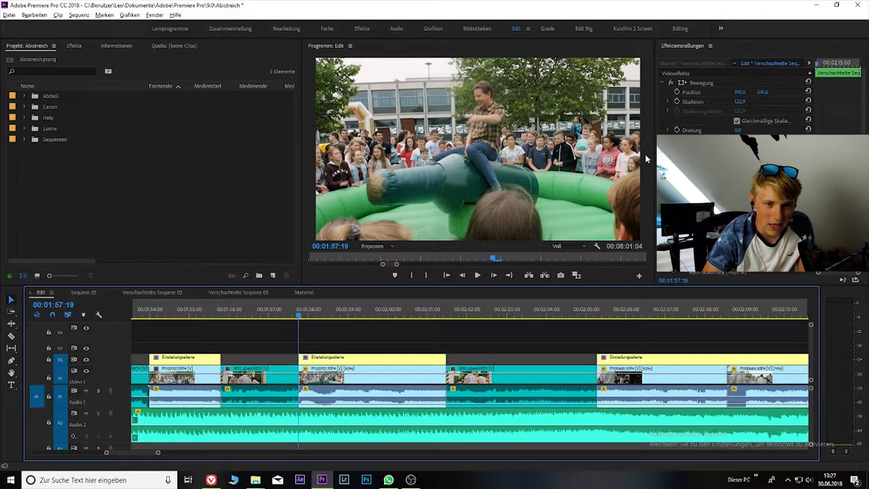
click(366, 361)
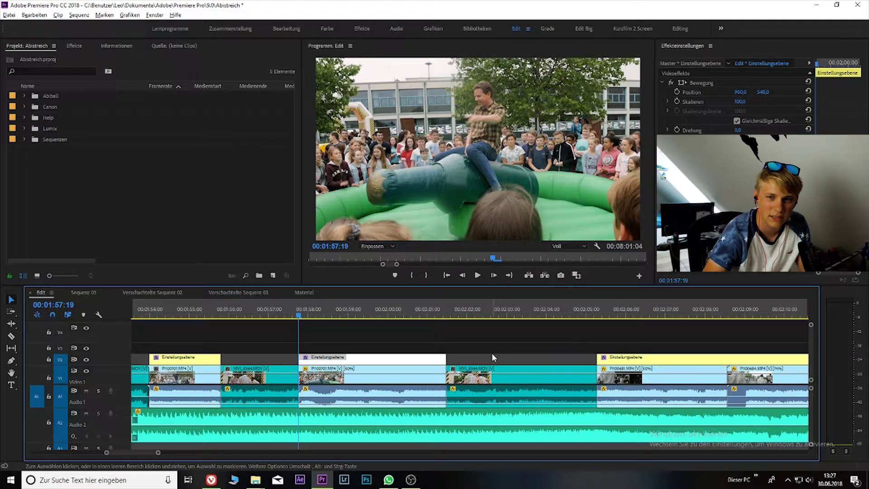
- Compare the bull-ride adjustment layer with clip P1007007 beneath it, then zoom out over the edit
click(492, 354)
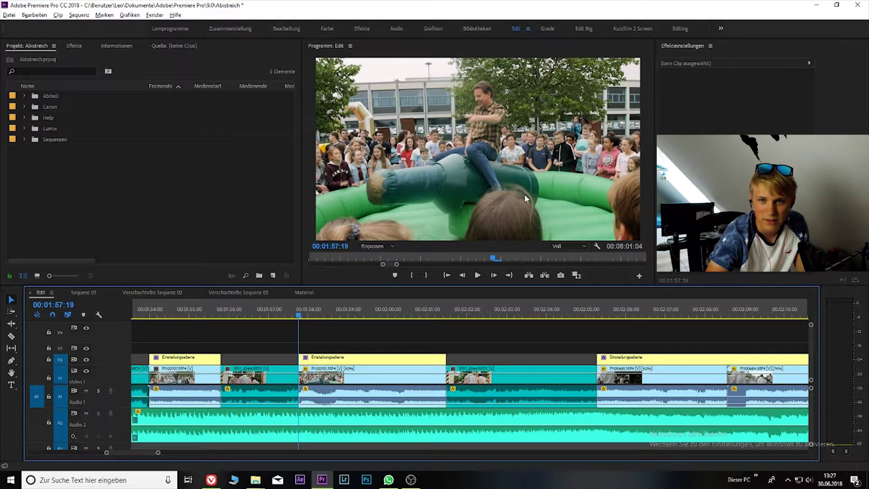
click(437, 381)
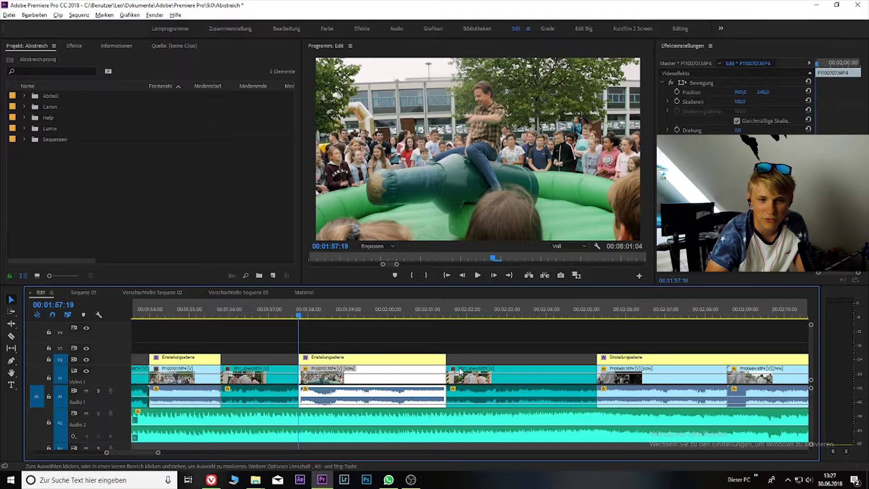
click(378, 360)
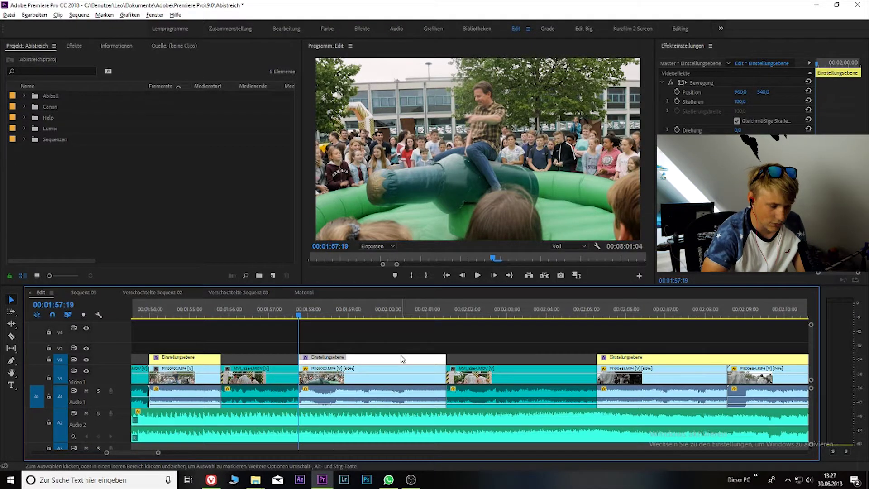
scroll(401, 359, down, 2)
scroll(401, 359, down, 2)
scroll(737, 344, down, 3)
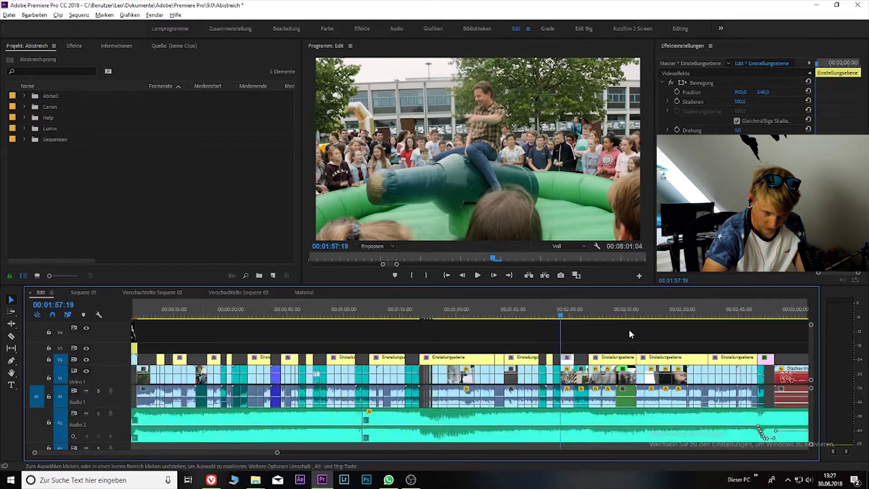
click(527, 250)
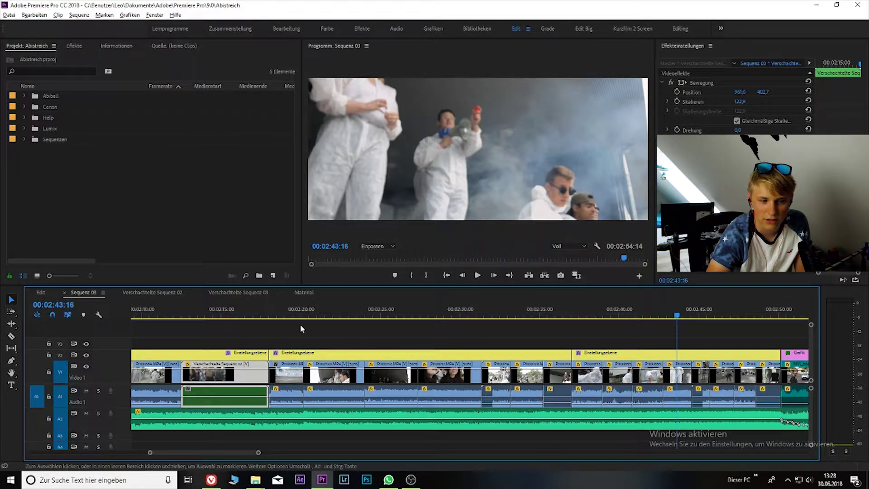
click(41, 292)
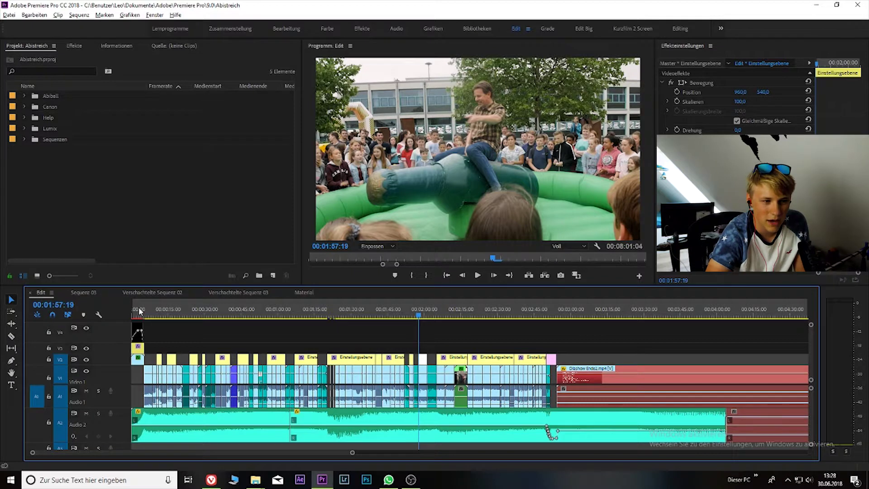
click(84, 292)
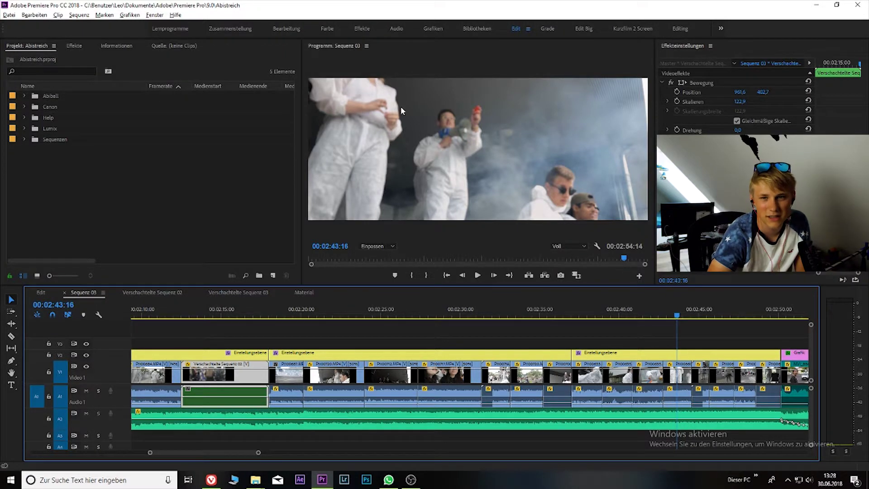
click(560, 134)
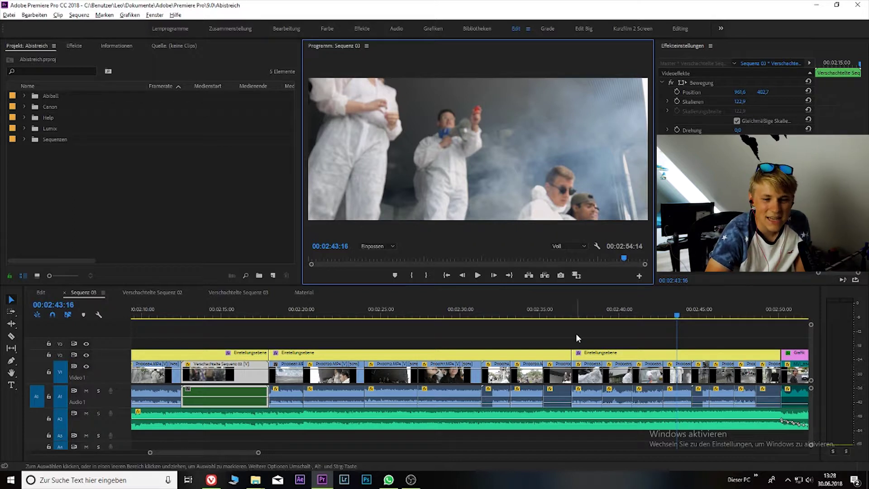
click(41, 292)
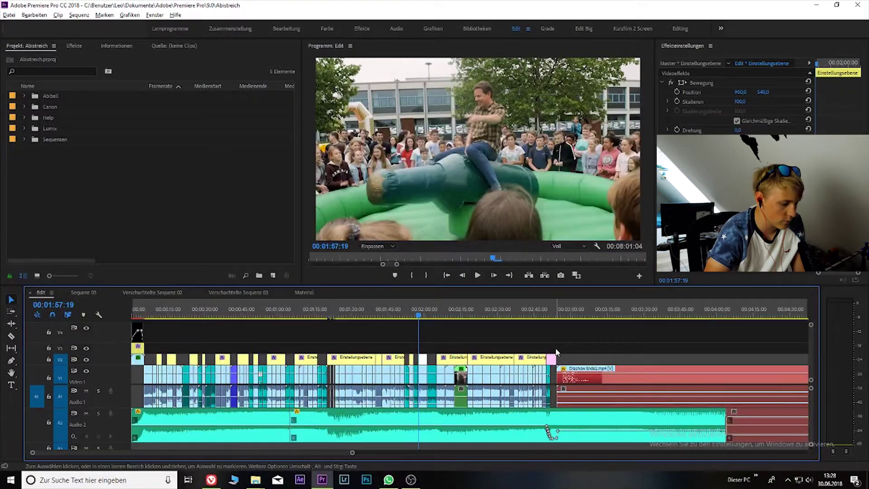
key(ctrl+a)
click(85, 293)
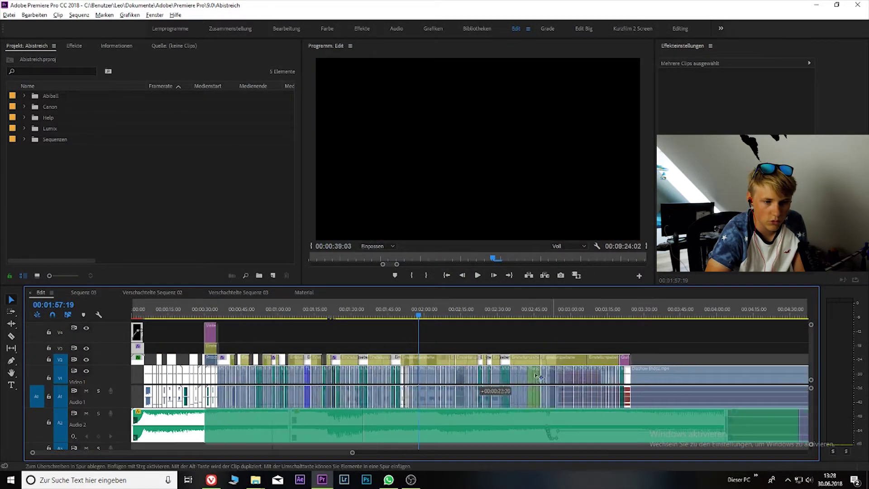
click(40, 292)
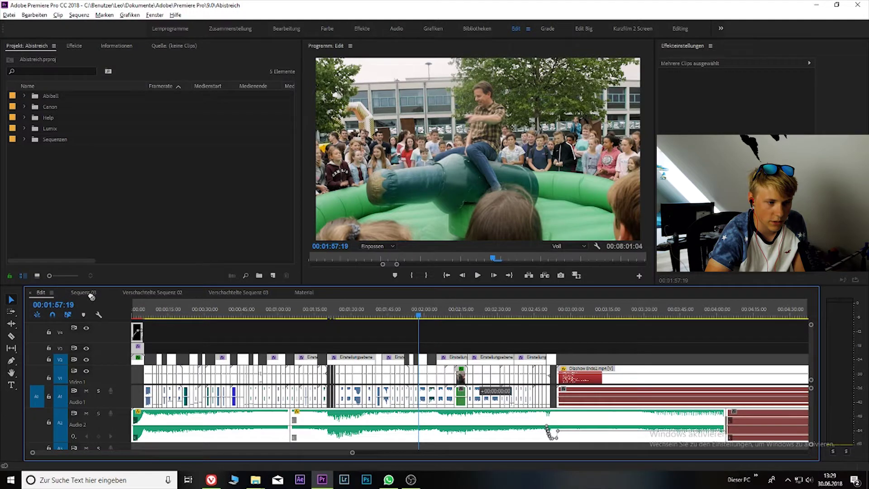
click(91, 294)
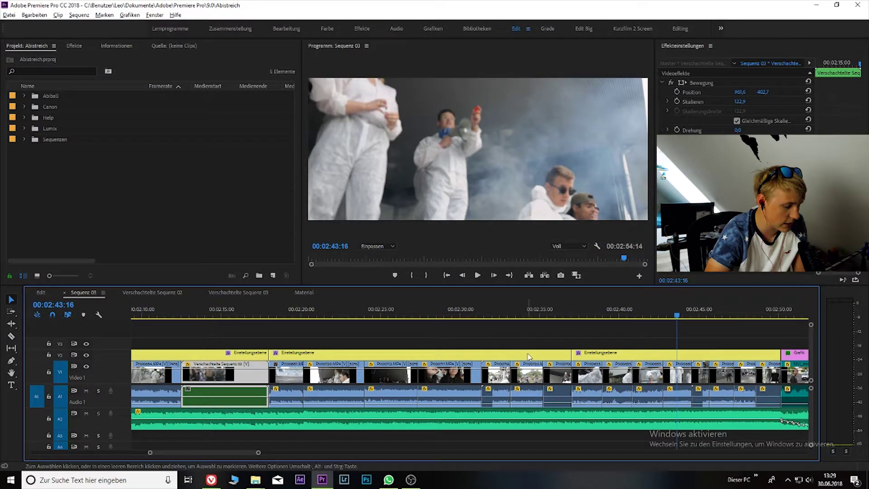
- Raise P1100629 at 00:46:17 via Position Y, then undo it back to 960, 531.5
scroll(528, 356, down, 3)
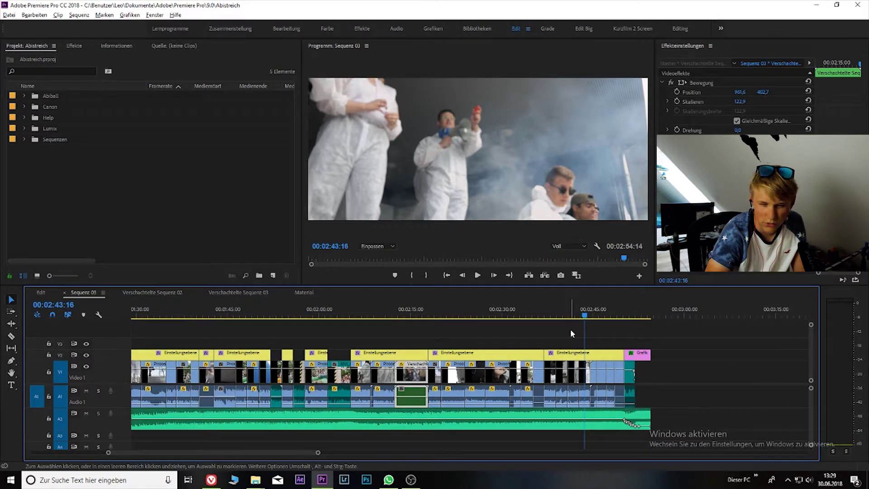
scroll(570, 329, up, 5)
scroll(569, 331, up, 2)
click(210, 307)
key(equal)
click(392, 381)
click(764, 92)
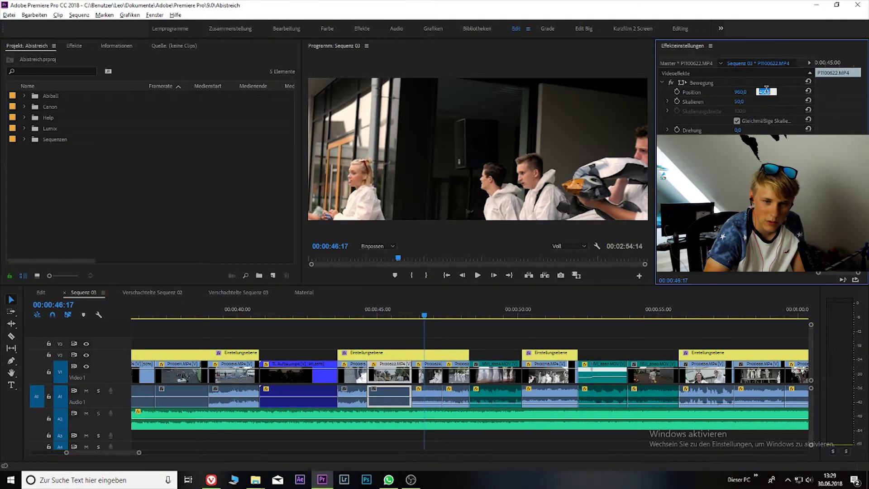
click(424, 380)
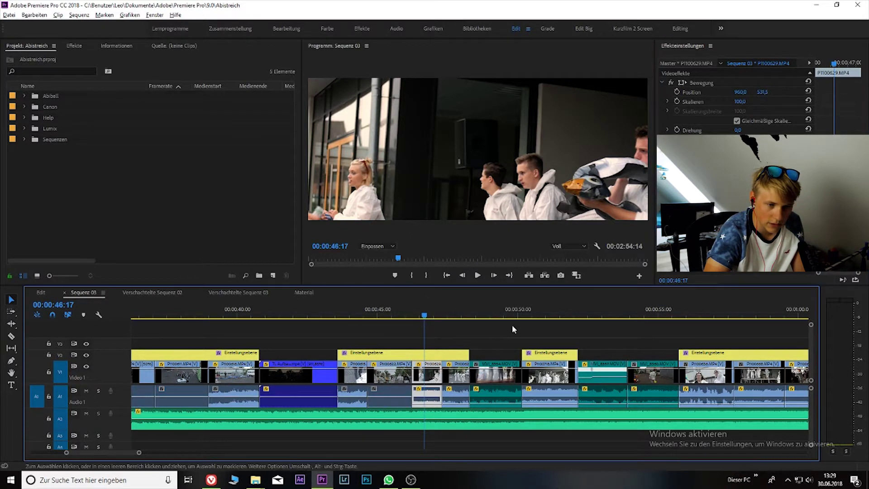
click(765, 92)
text(401,5)
key(Return)
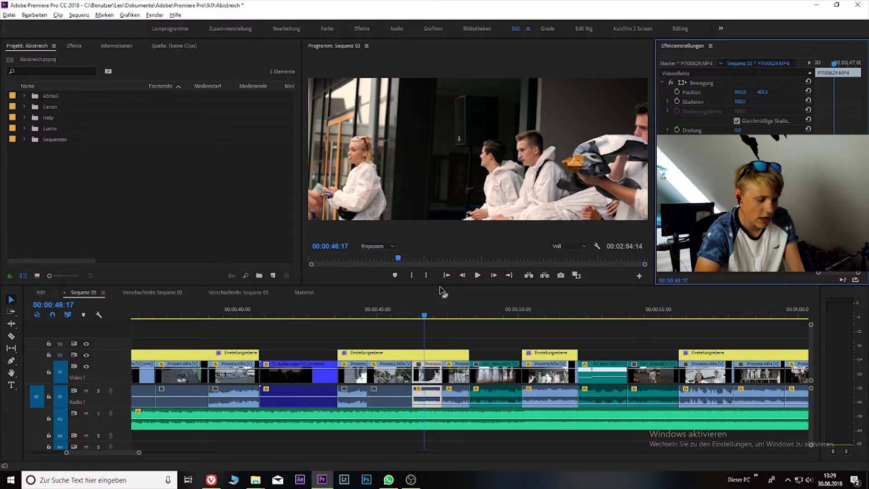
key(ctrl+z)
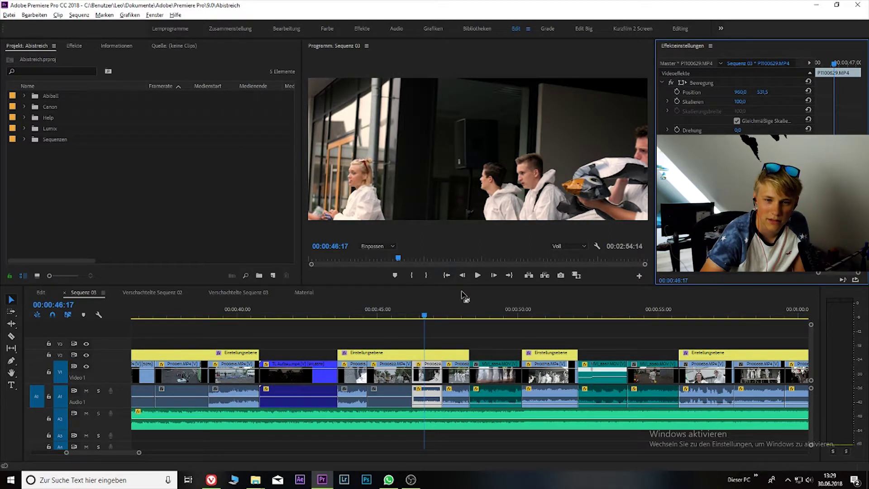
scroll(497, 328, down, 2)
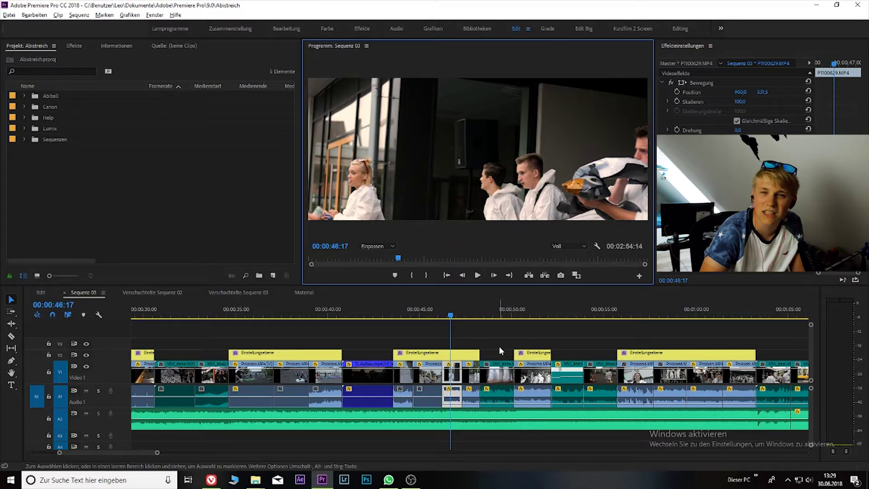